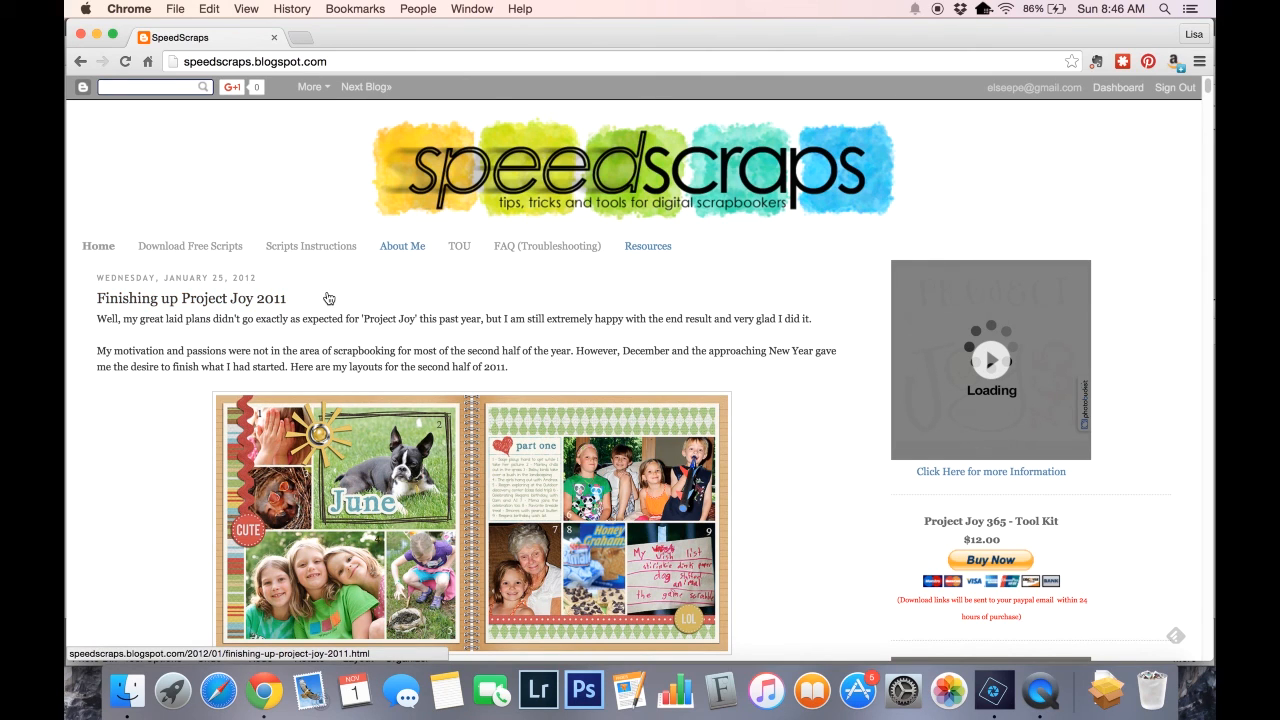
# - Download CVW_CopyClose.zip through the Copy & Close link on the SpeedScraps free scripts page, and close the Dropbox page
pyautogui.click(229, 250)
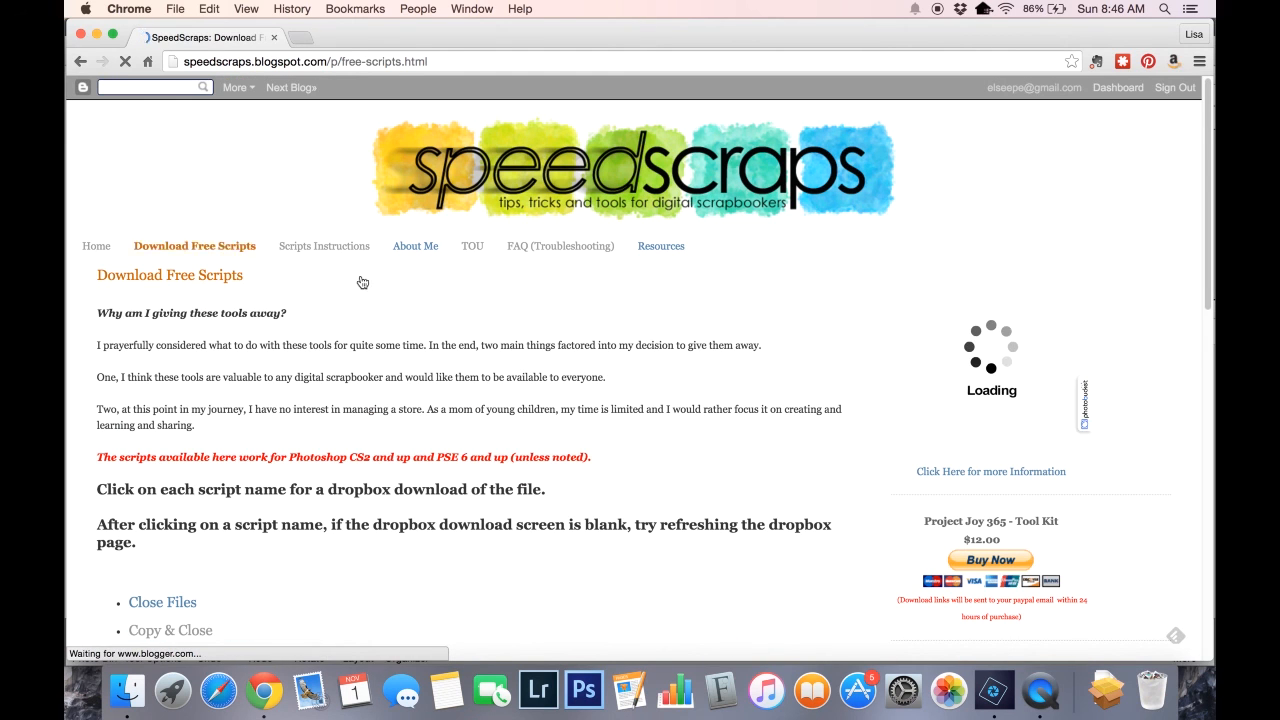
pyautogui.scroll(-5, 381, 431)
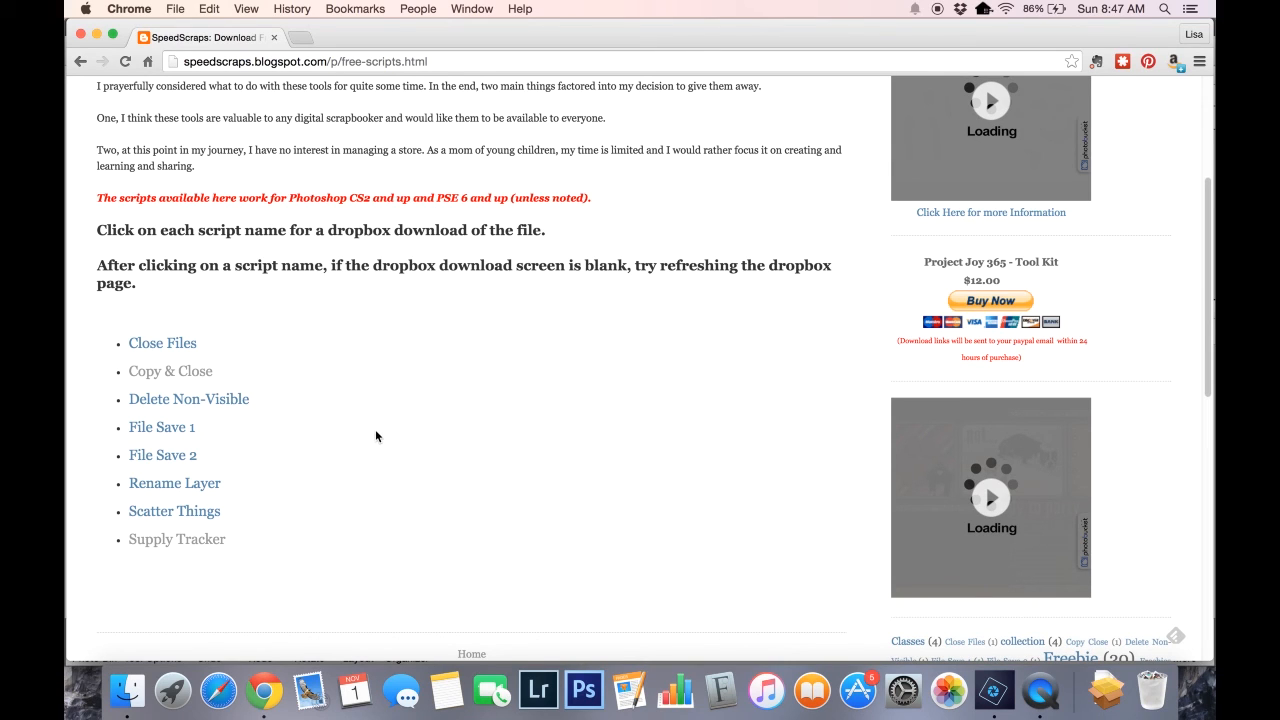
pyautogui.click(180, 372)
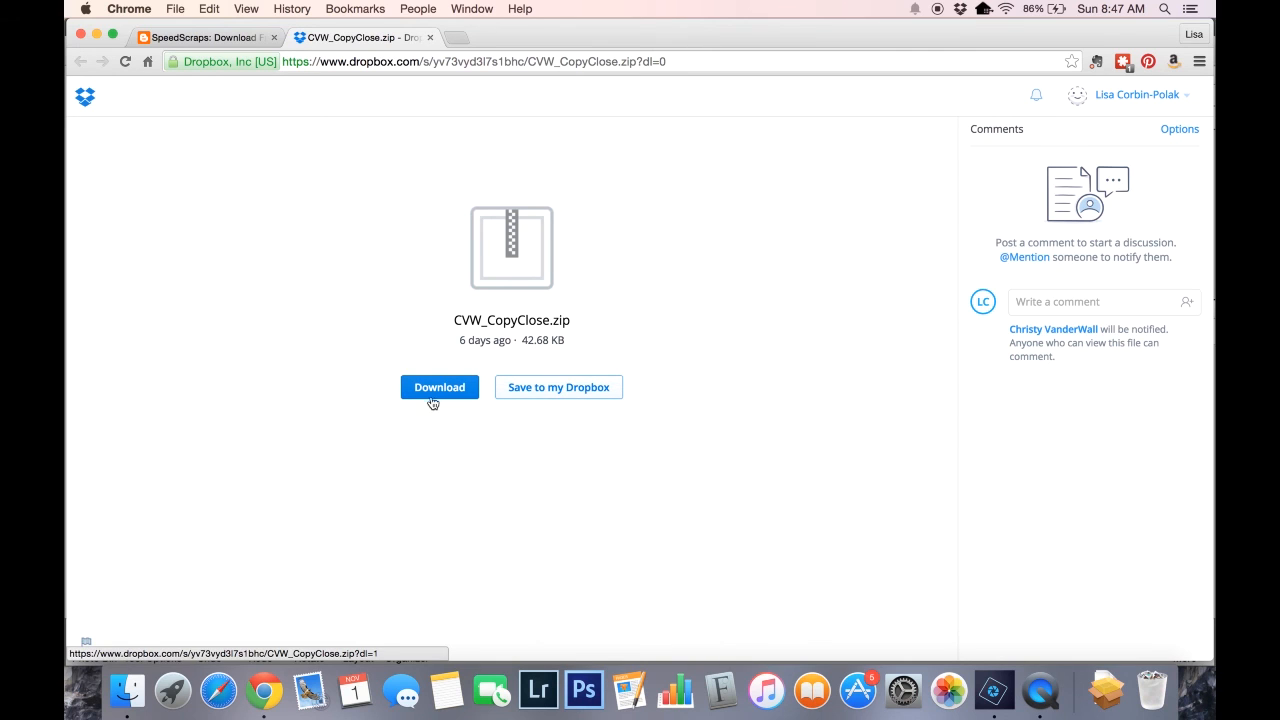
pyautogui.click(433, 396)
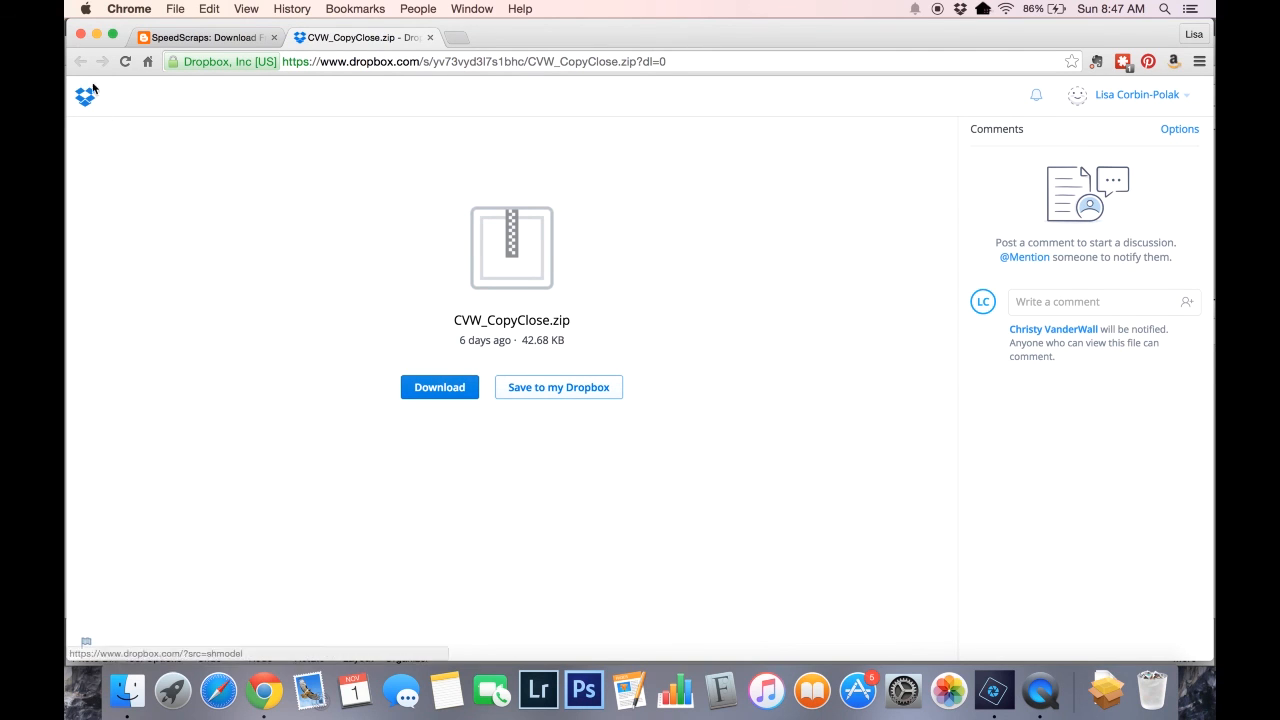
pyautogui.click(430, 37)
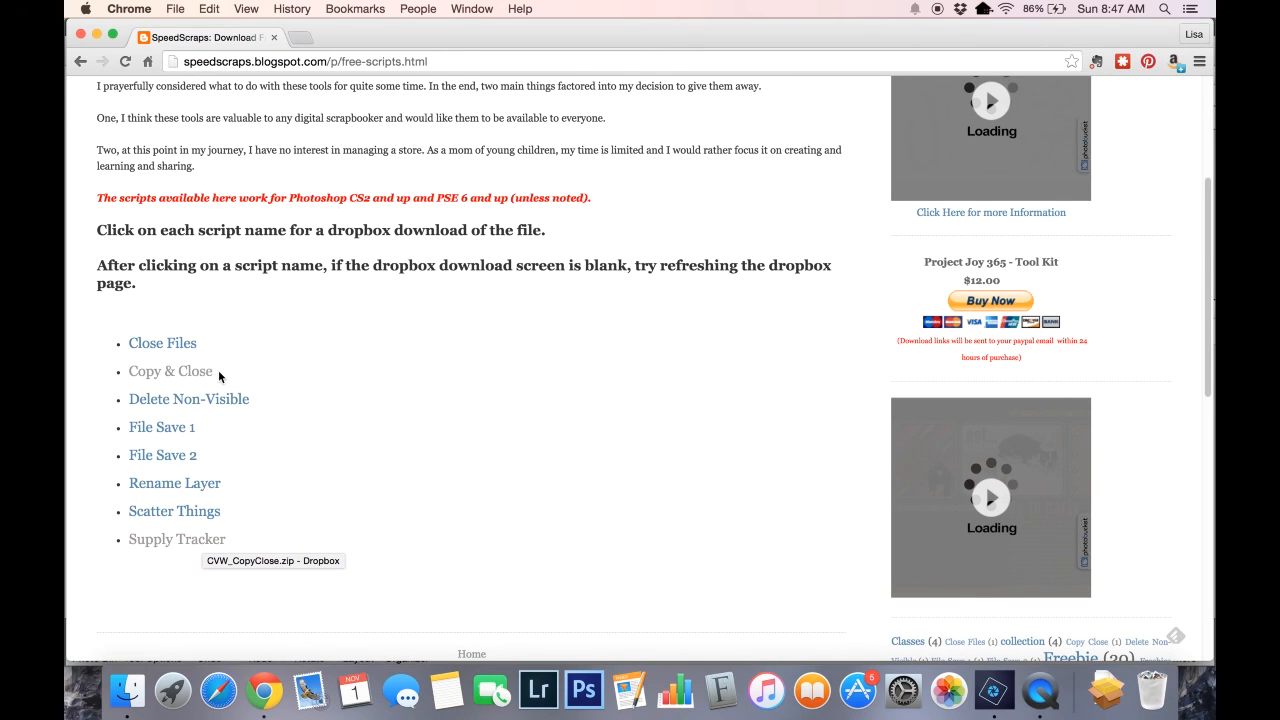
# - Open the SpeedScraps installation instructions for Photoshop Elements on Vista and Windows 7, and those for a Mac
pyautogui.scroll(5, 426, 414)
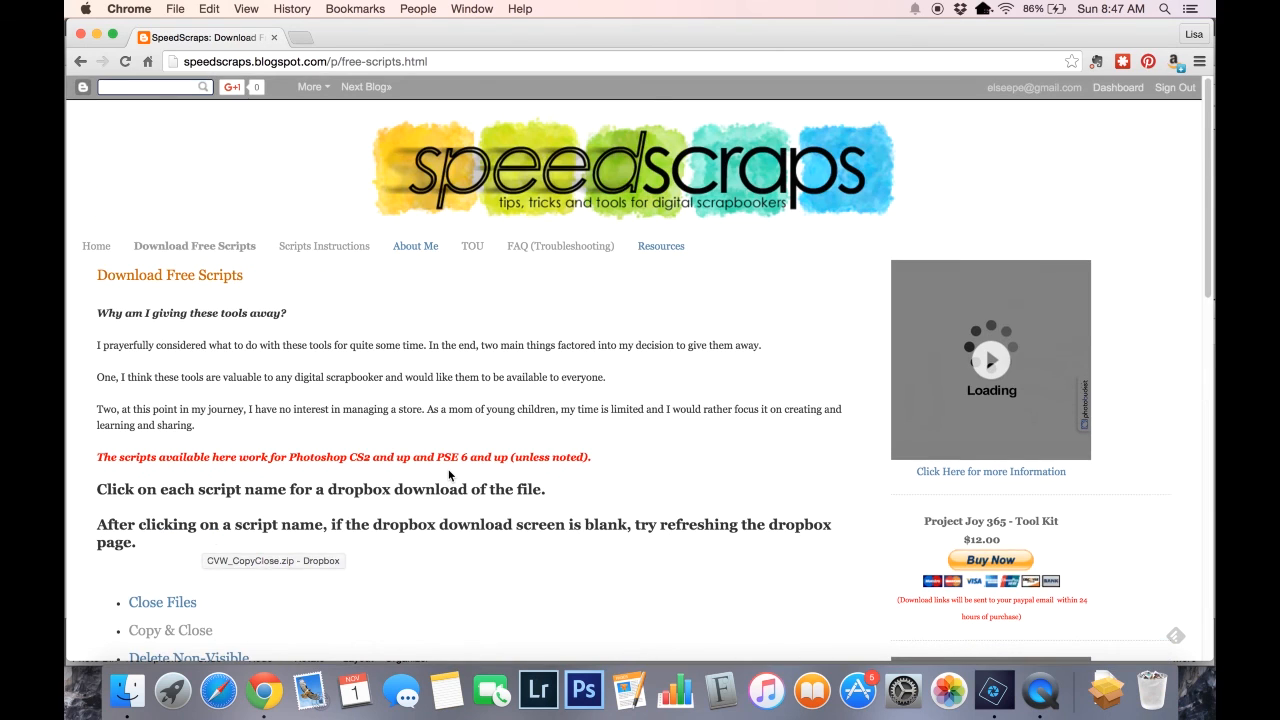
pyautogui.click(334, 252)
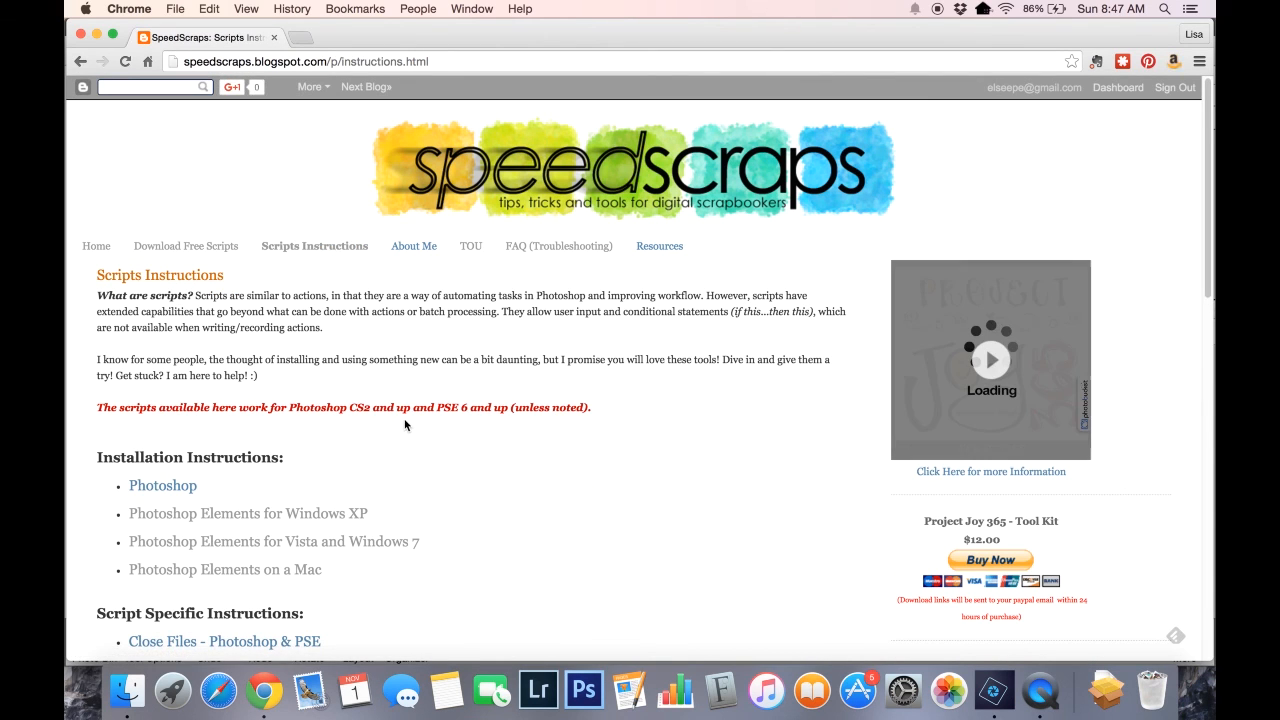
pyautogui.scroll(-3, 405, 425)
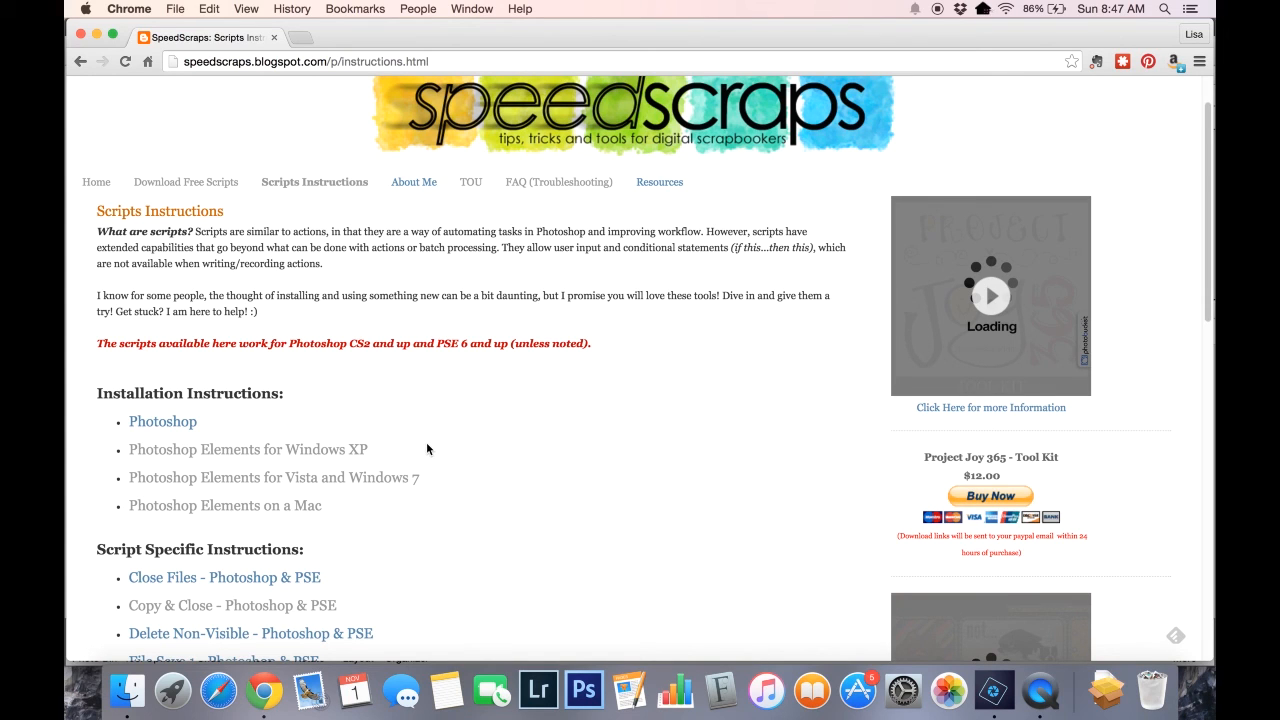
pyautogui.click(304, 481)
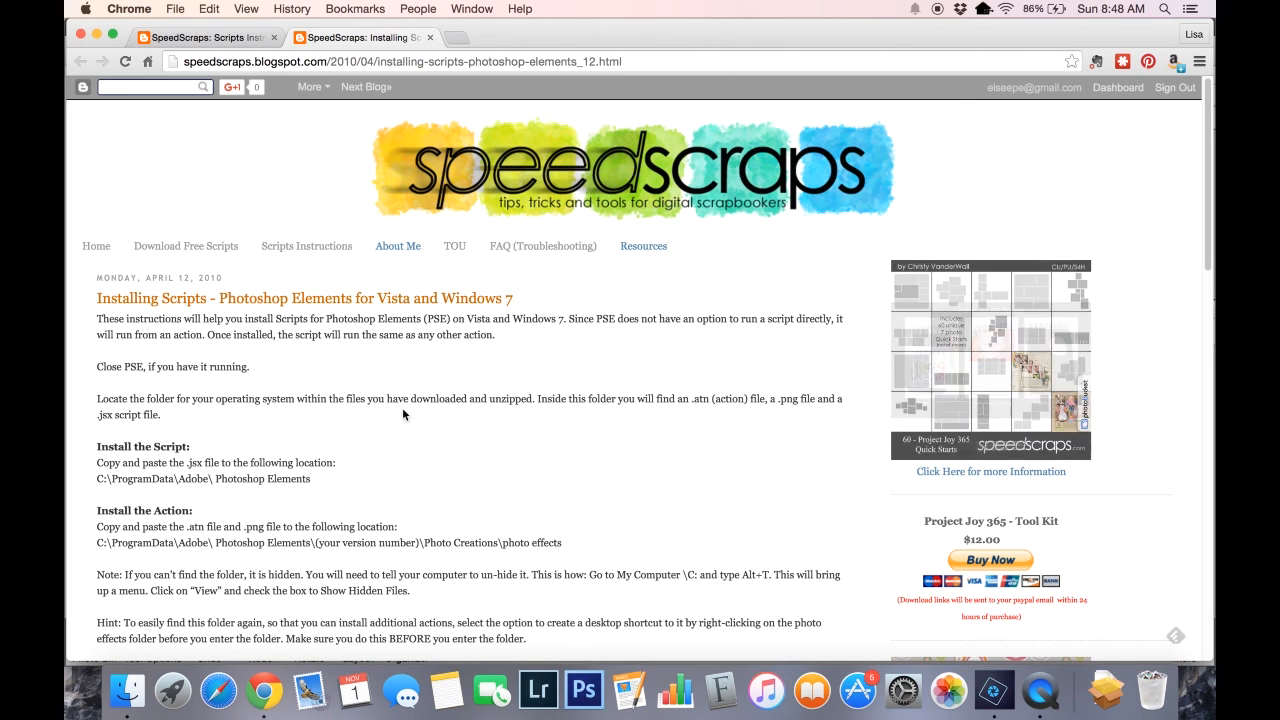
pyautogui.click(199, 38)
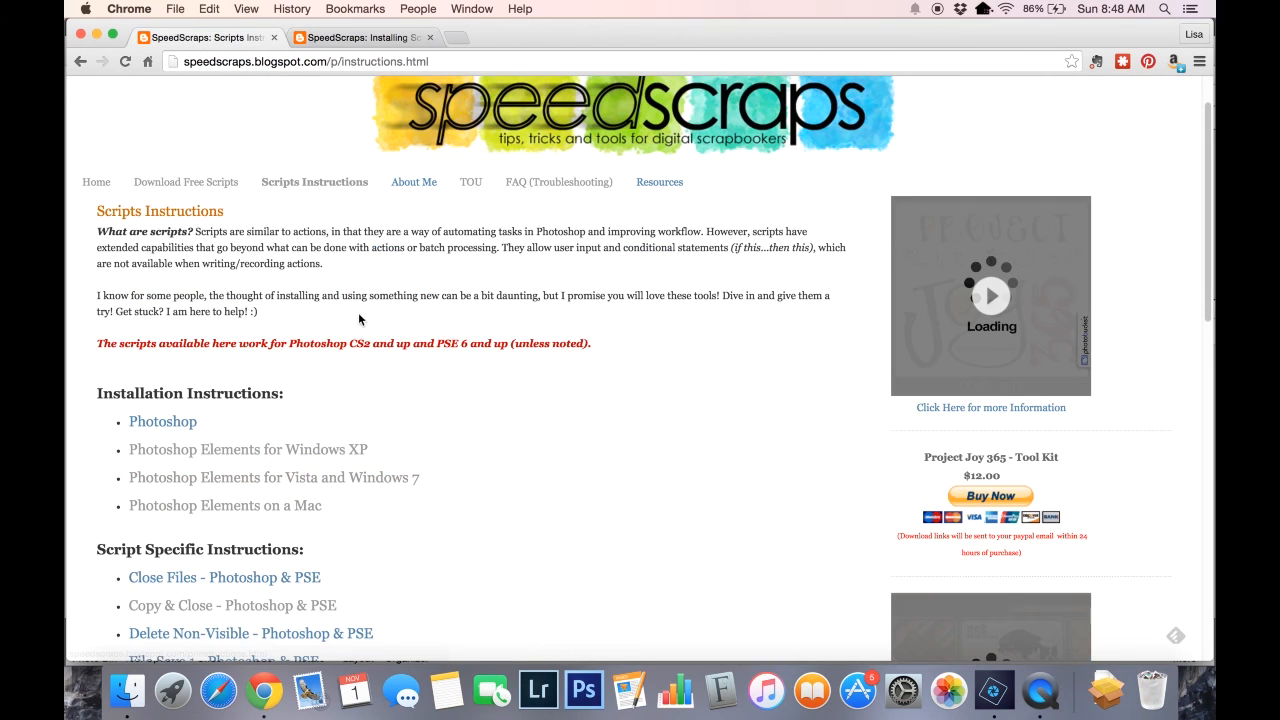
pyautogui.click(261, 510)
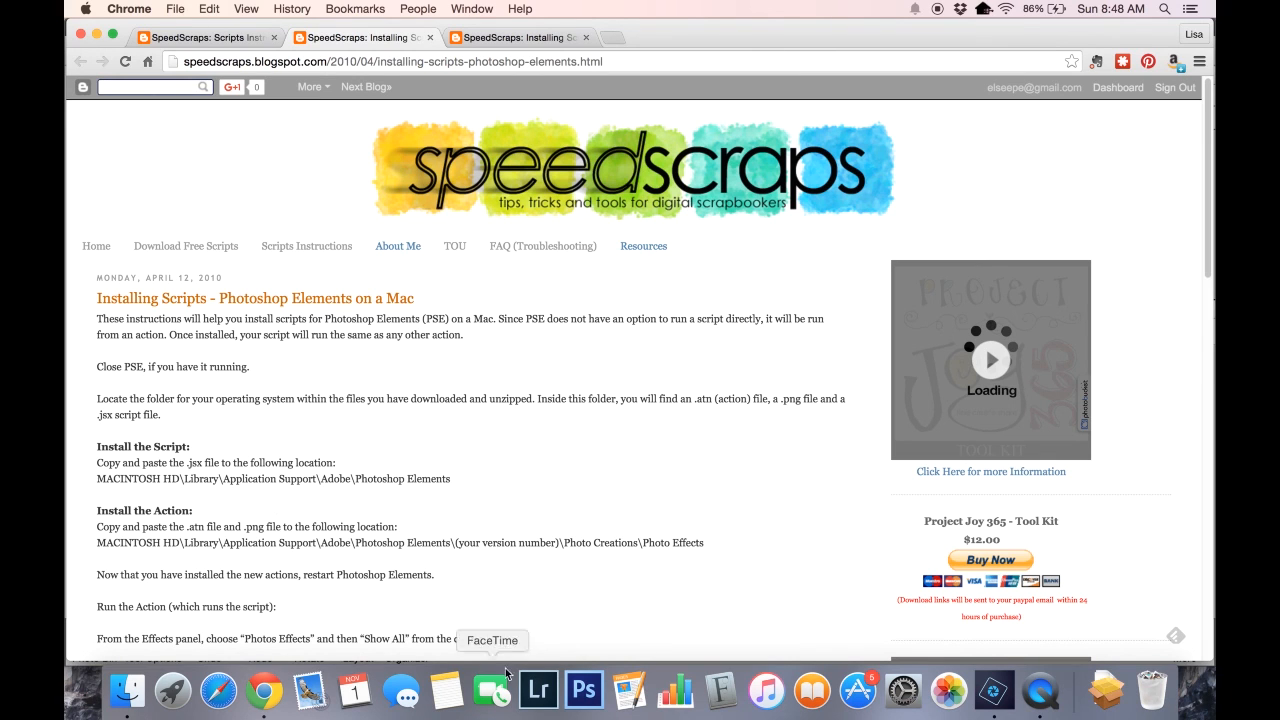
# - Switch to Photoshop Elements, load CVW_CopyClose_Mac.atn from the CVW_CopyClose_PSE_Mac folder in #DigiDownloads, and expand the action's script entry
pyautogui.click(992, 708)
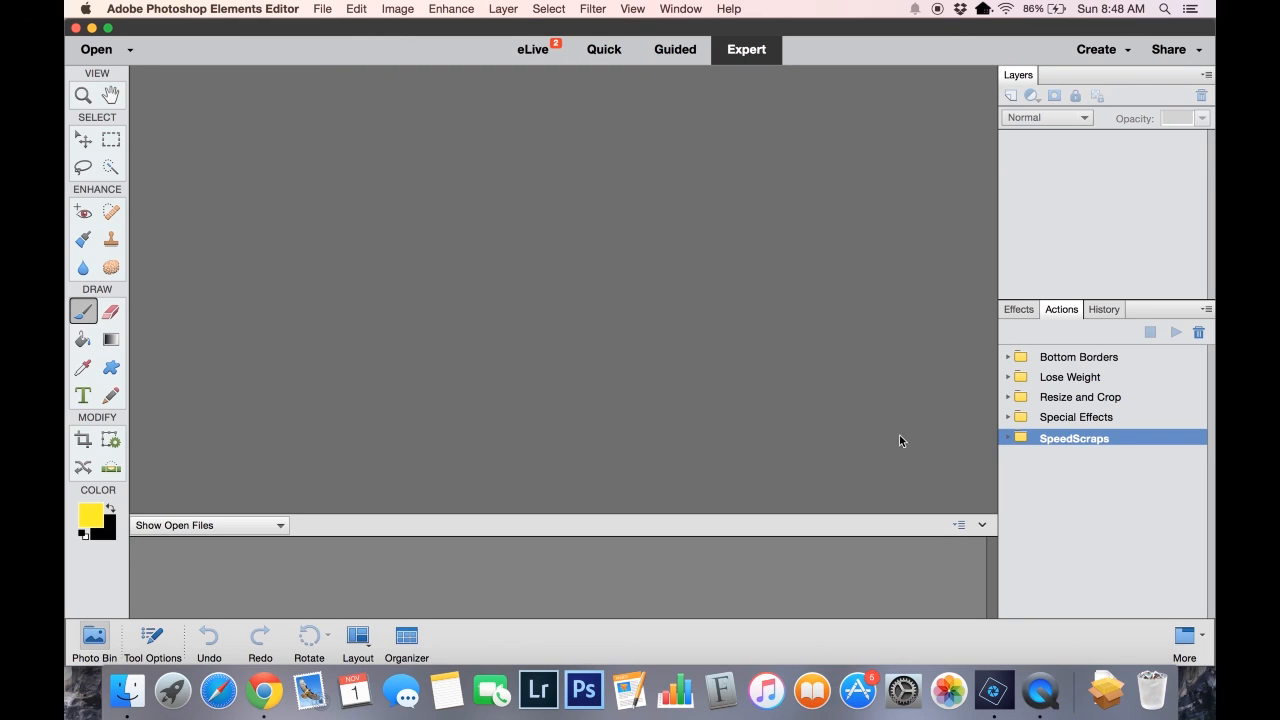
pyautogui.click(1205, 311)
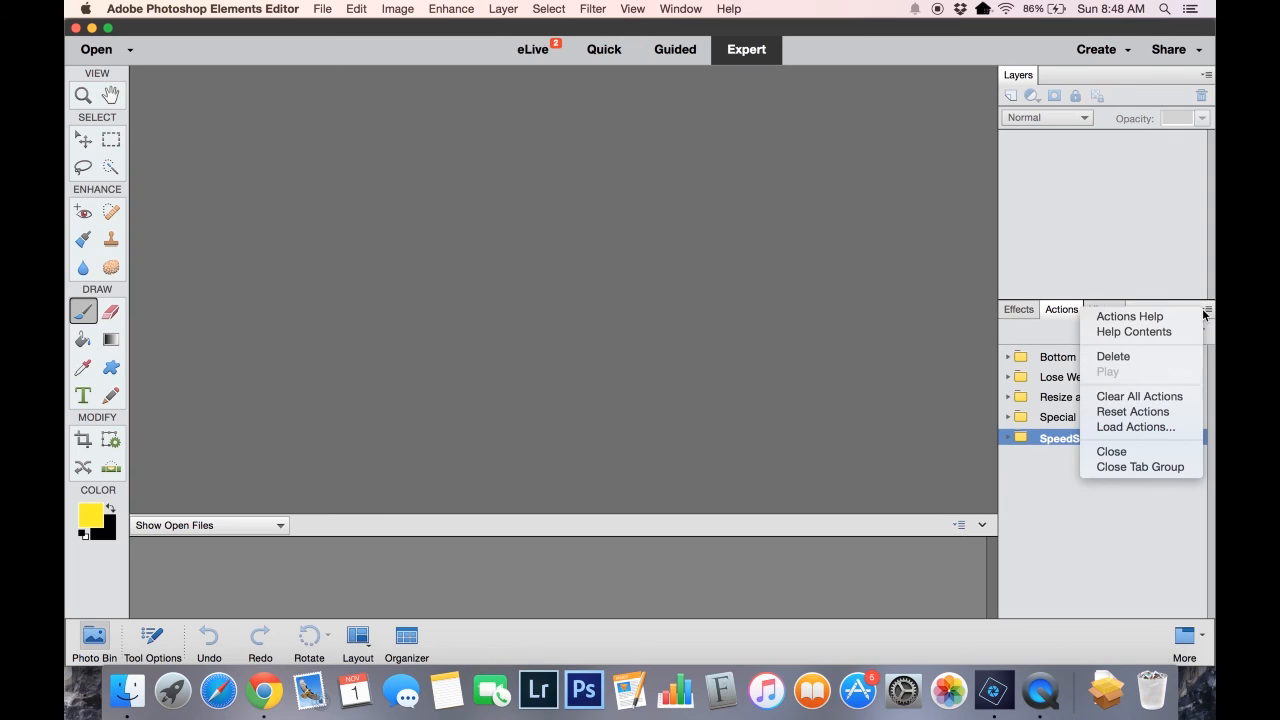
pyautogui.click(1150, 427)
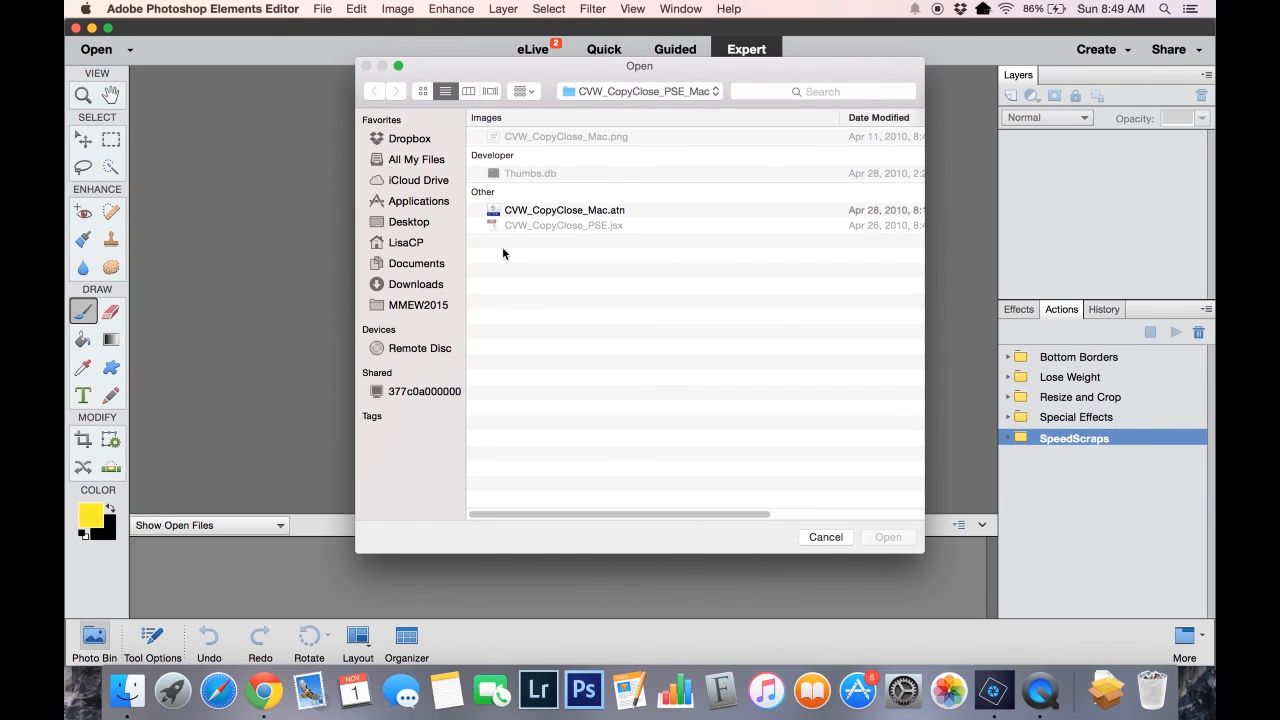
pyautogui.click(408, 243)
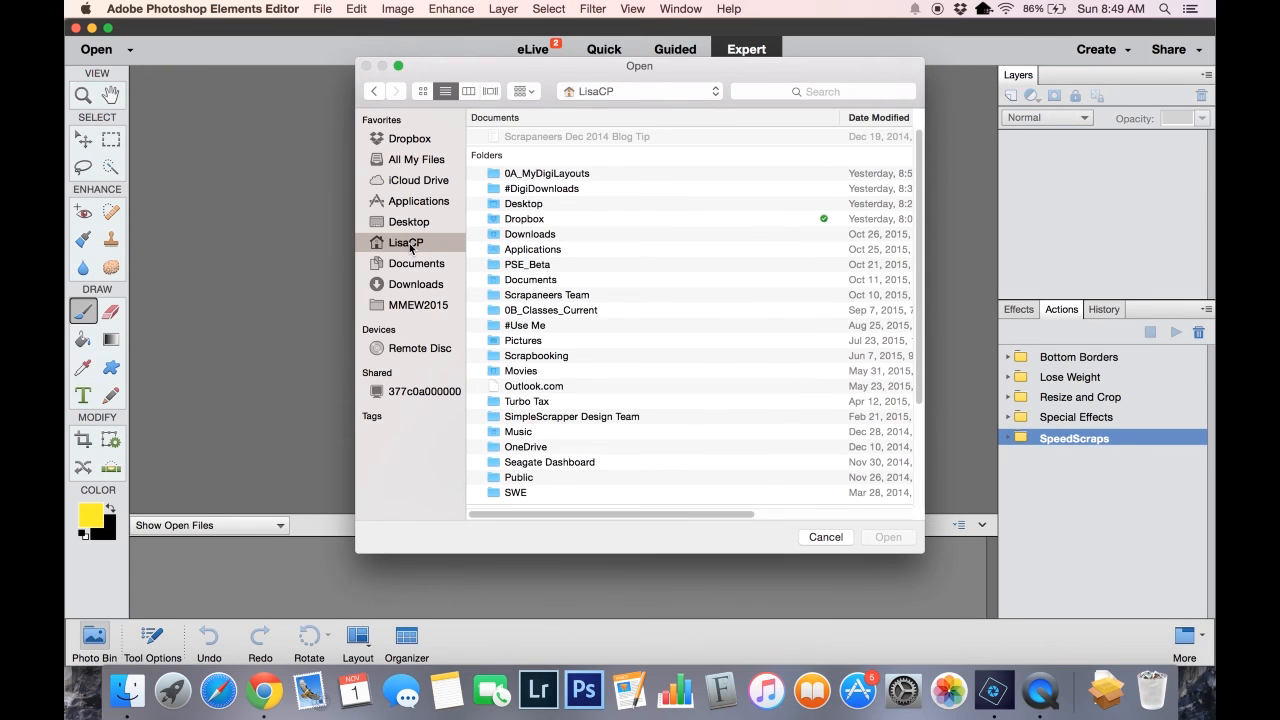
pyautogui.doubleClick(556, 189)
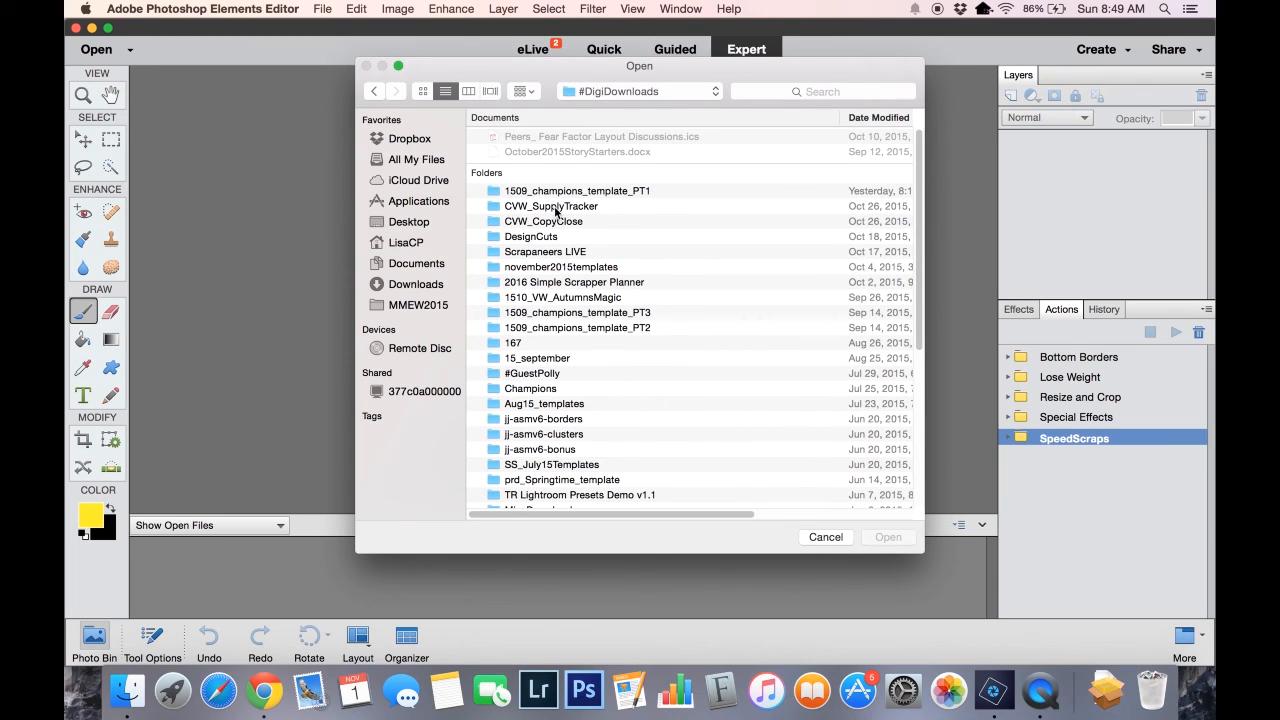
pyautogui.doubleClick(545, 222)
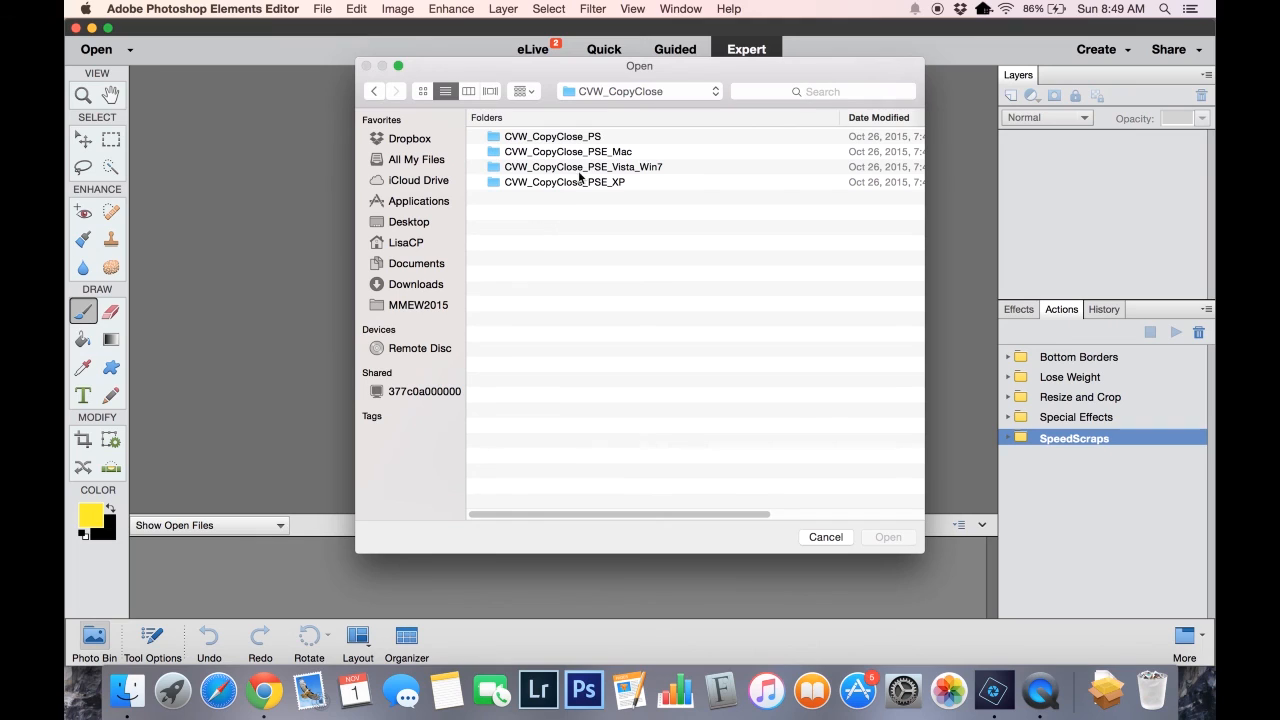
pyautogui.doubleClick(582, 151)
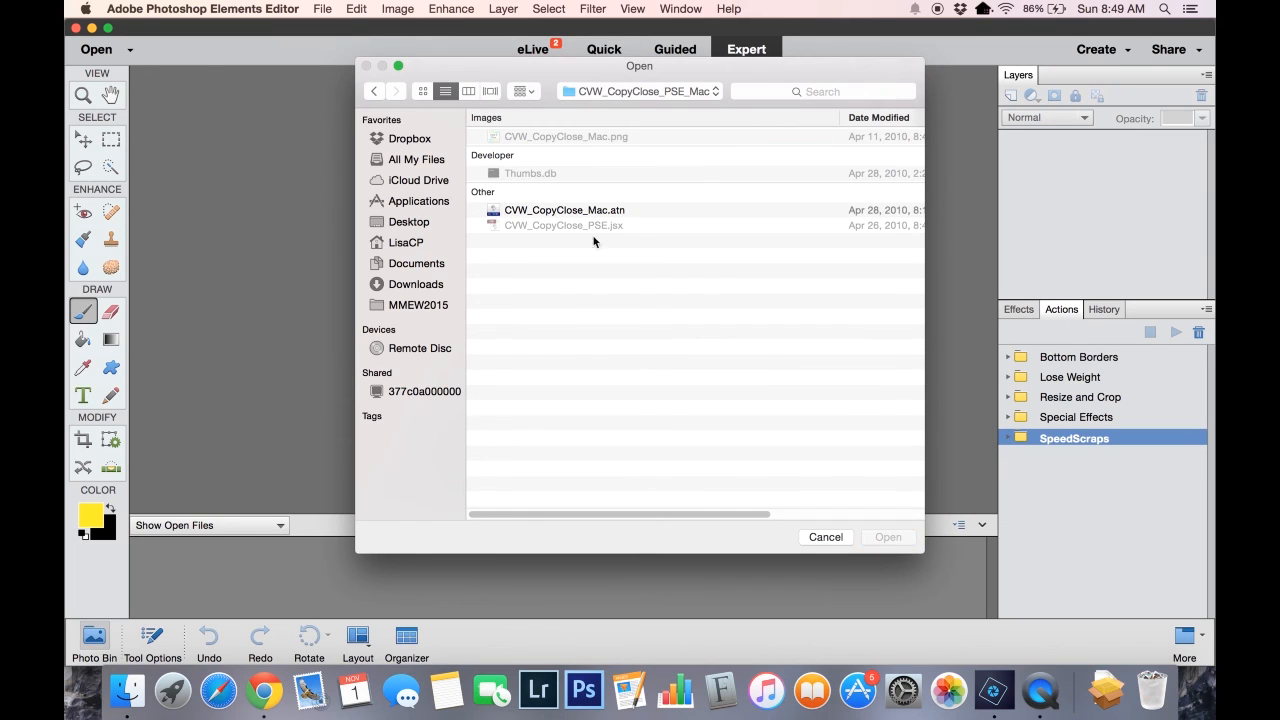
pyautogui.click(588, 212)
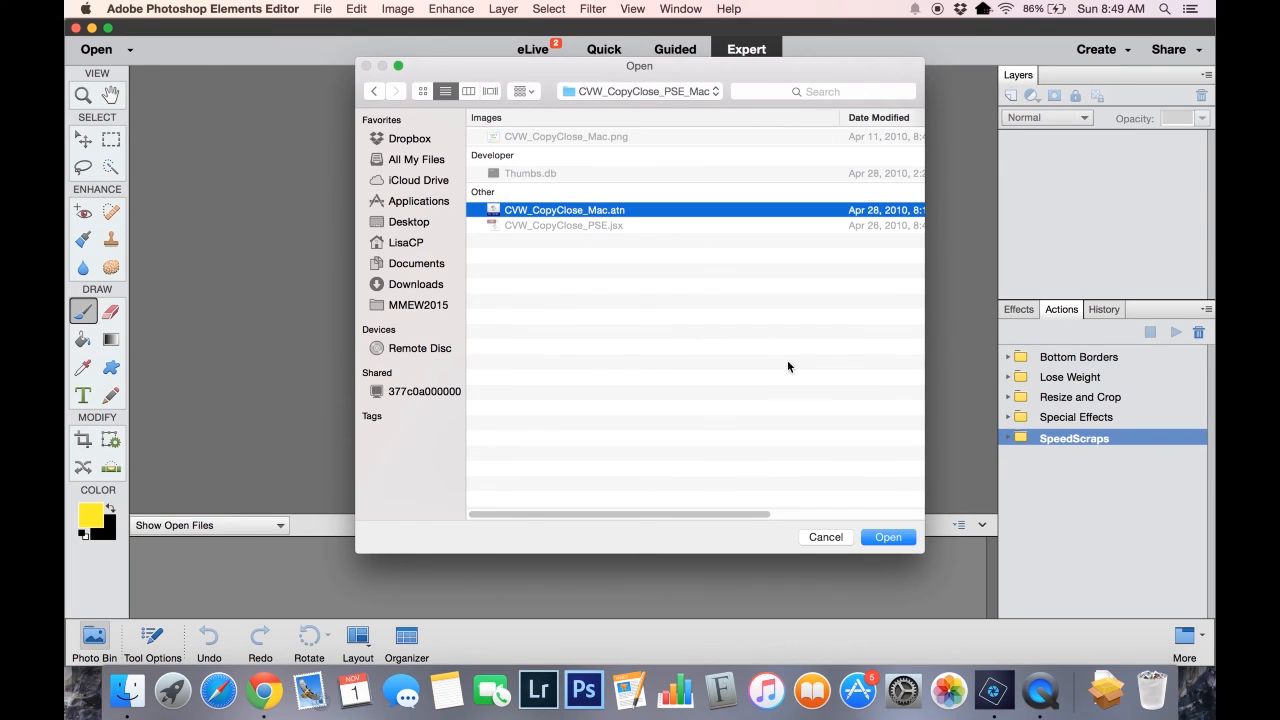
pyautogui.click(892, 537)
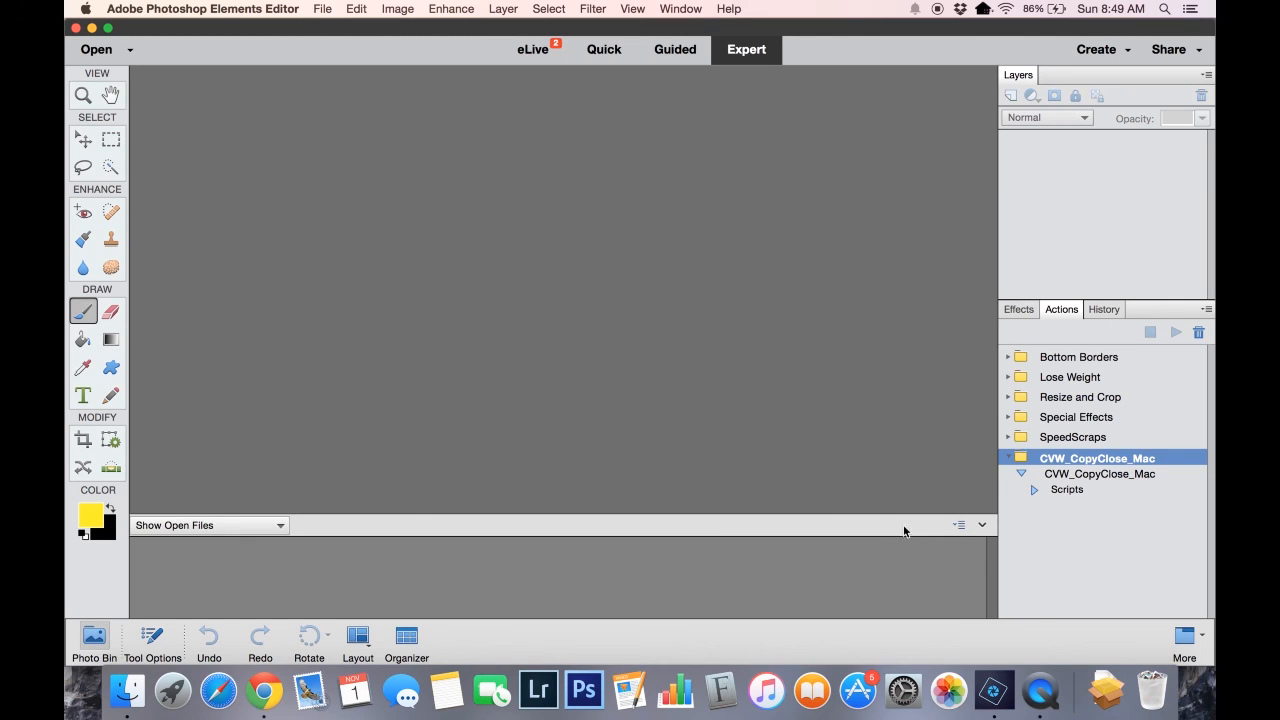
pyautogui.click(1034, 489)
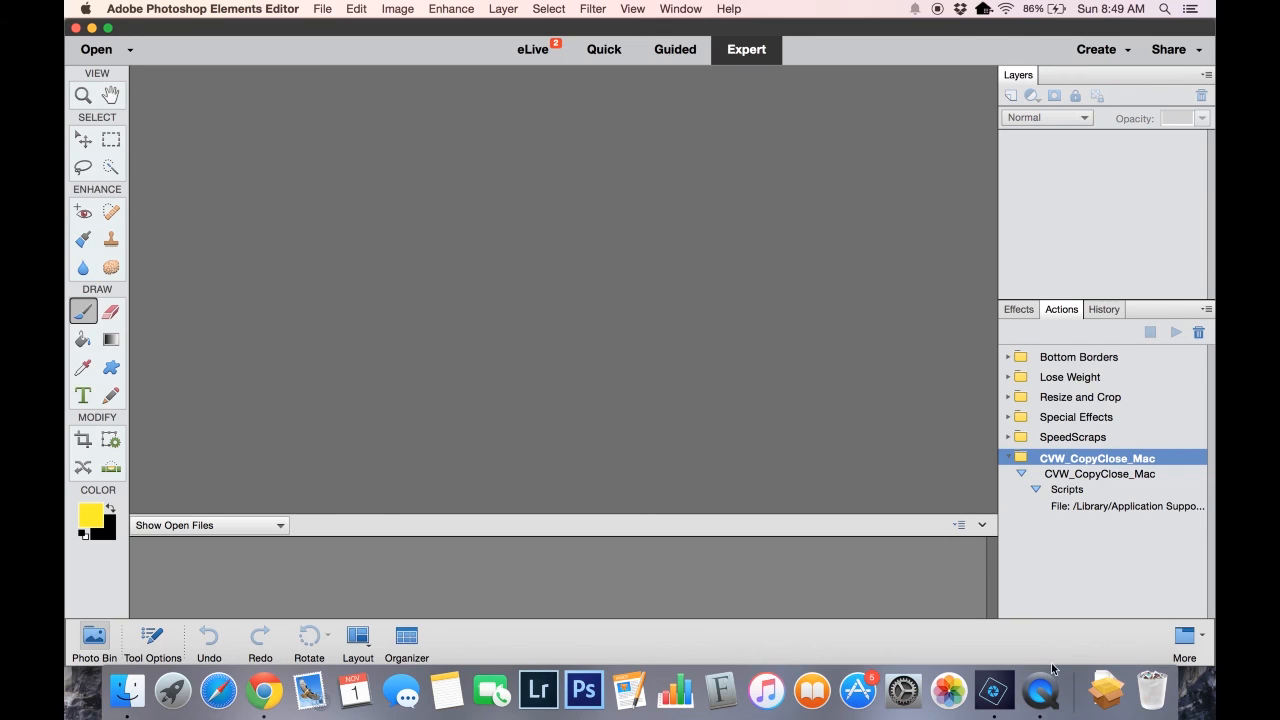
pyautogui.click(1041, 697)
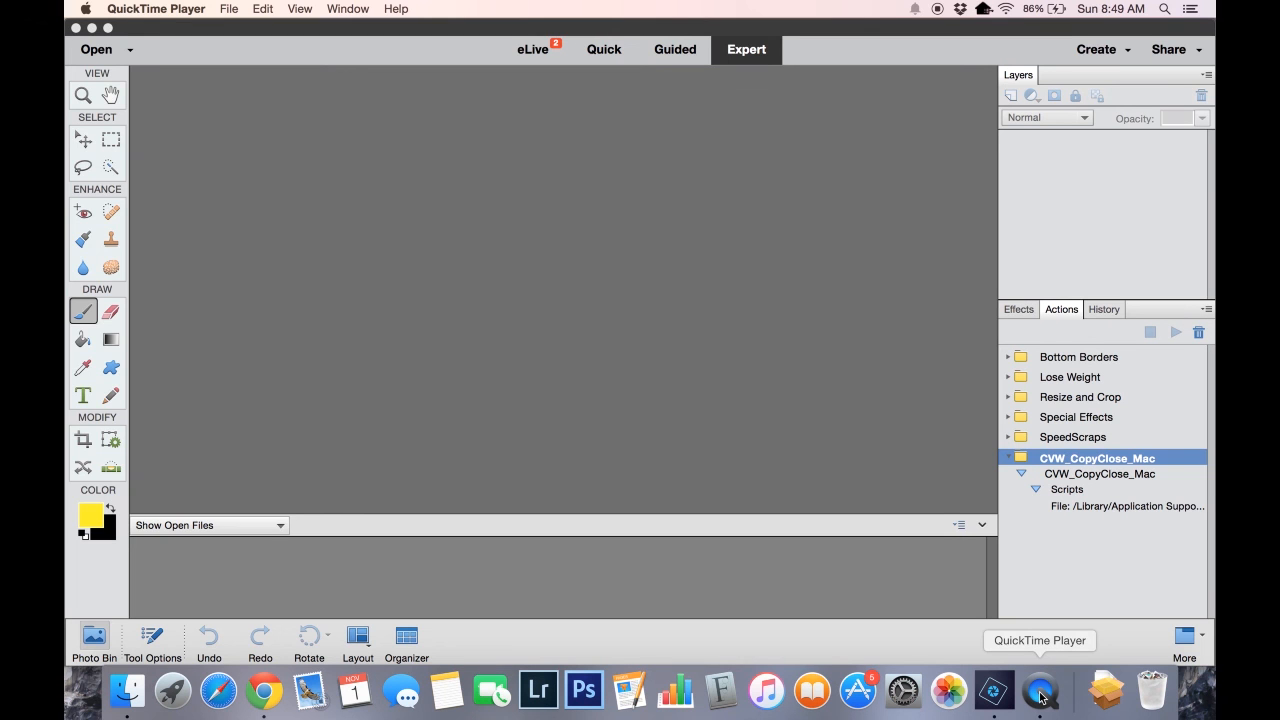
pyautogui.rightClick(1041, 697)
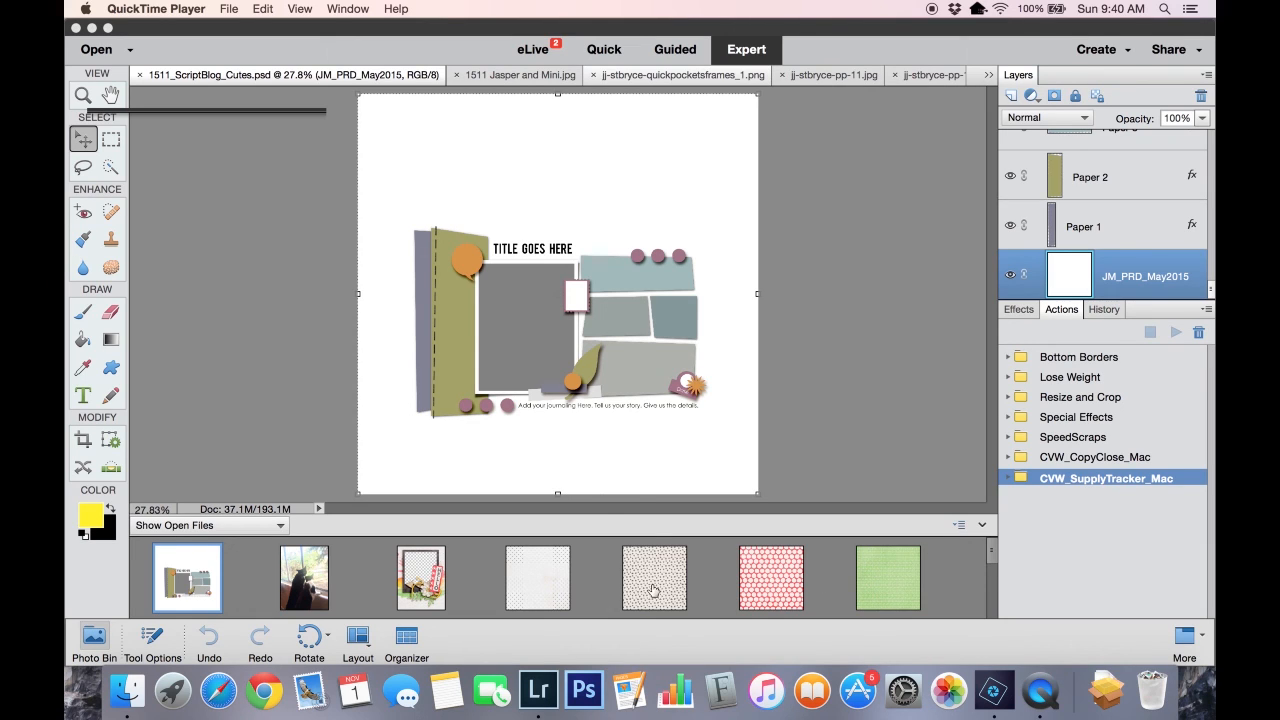
# - Run the CVW_CopyClose_Mac action to copy all open supply files into the 1511_ScriptBlog_Cutes.psd template and close them
pyautogui.moveTo(995, 552)
pyautogui.mouseDown()
pyautogui.moveTo(994, 607)
pyautogui.moveTo(991, 537)
pyautogui.mouseUp()
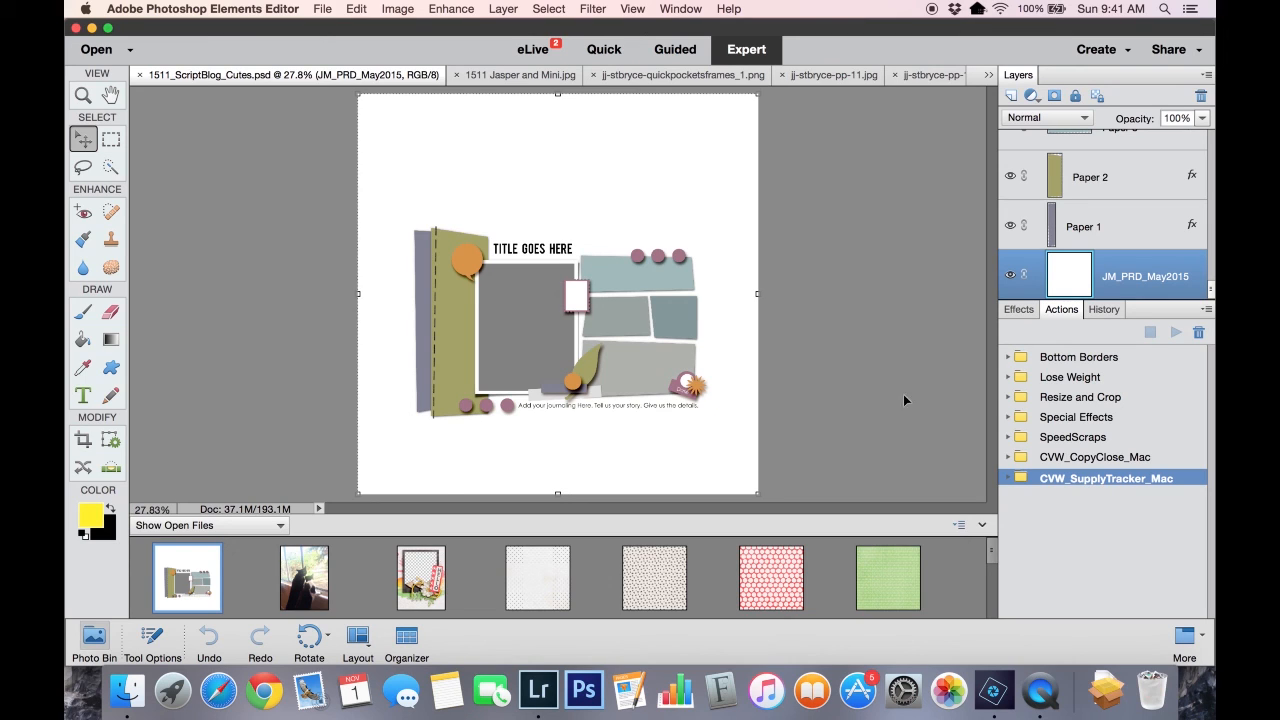
pyautogui.click(1008, 457)
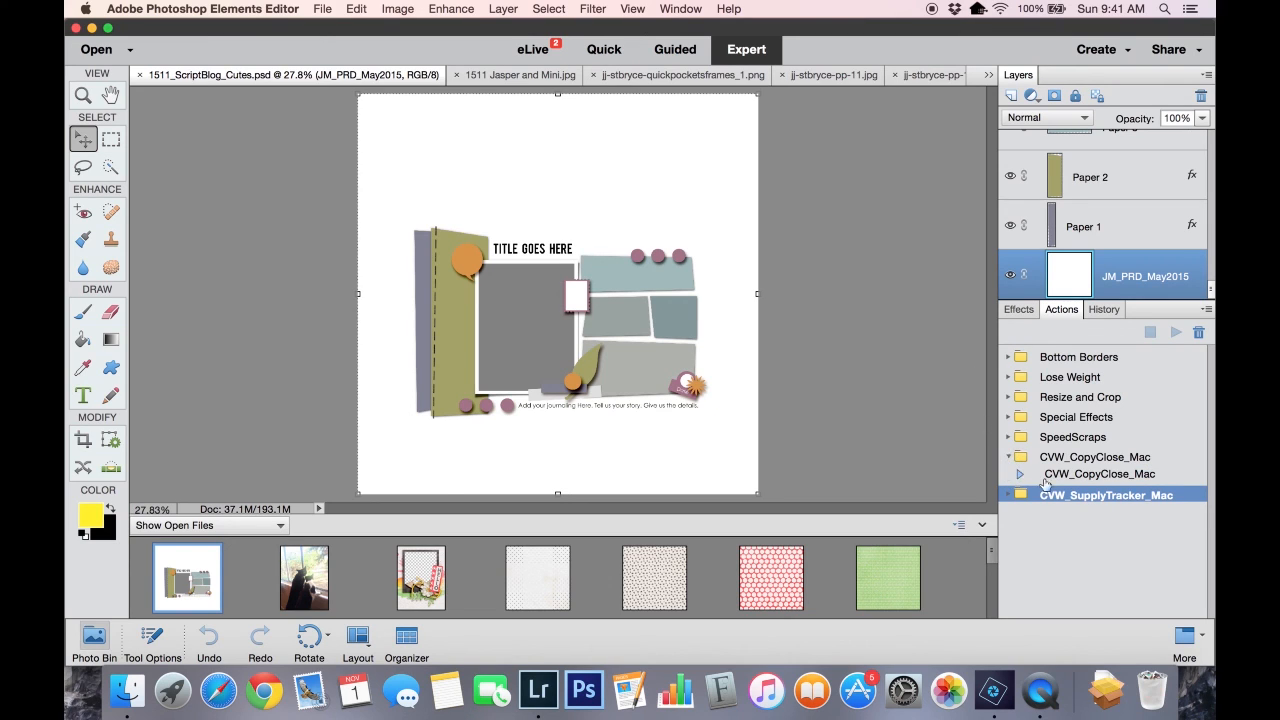
pyautogui.click(1068, 476)
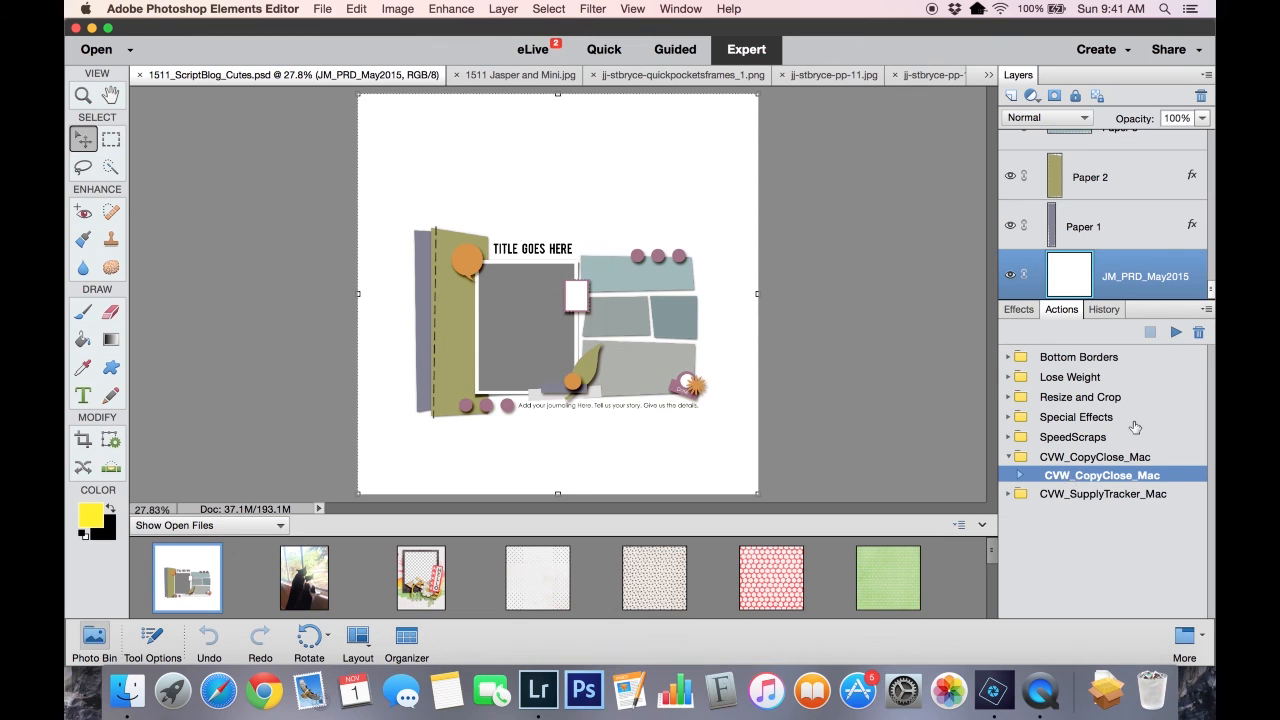
pyautogui.click(1175, 333)
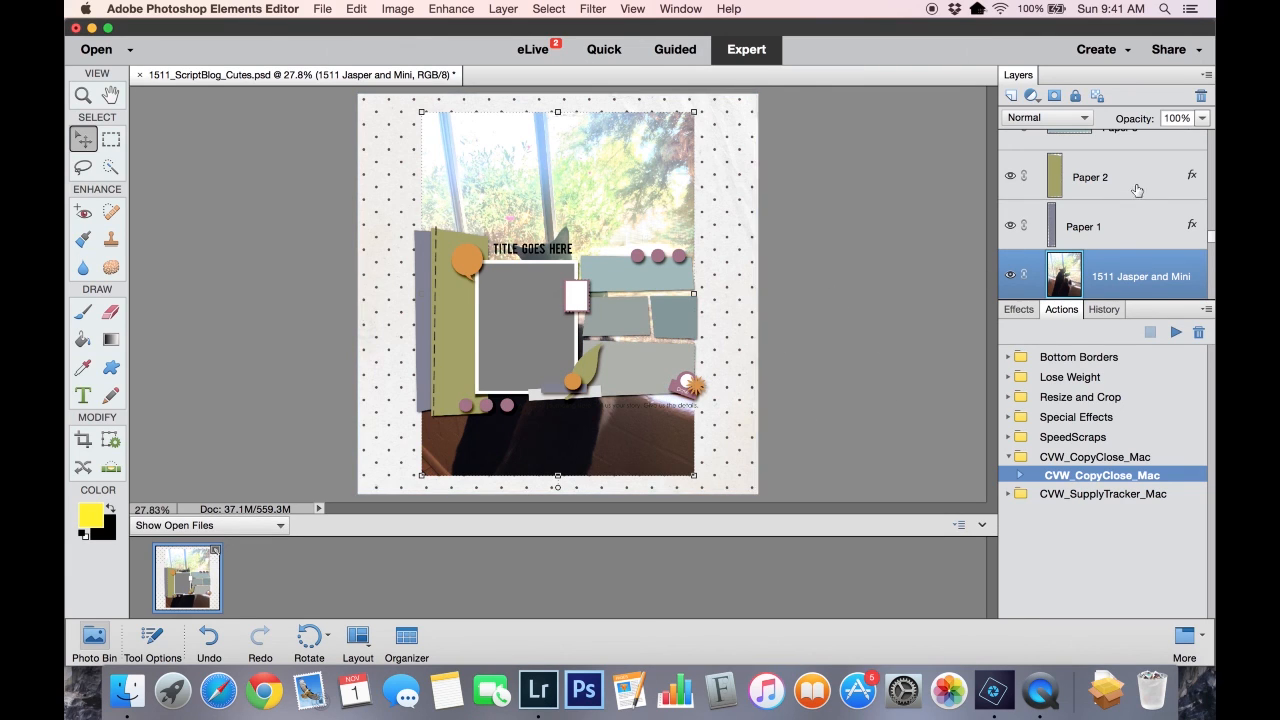
# - Review the copied photo, paper and embellishment layers in the template, and hide the Photo Bin
pyautogui.scroll(-3, 1211, 250)
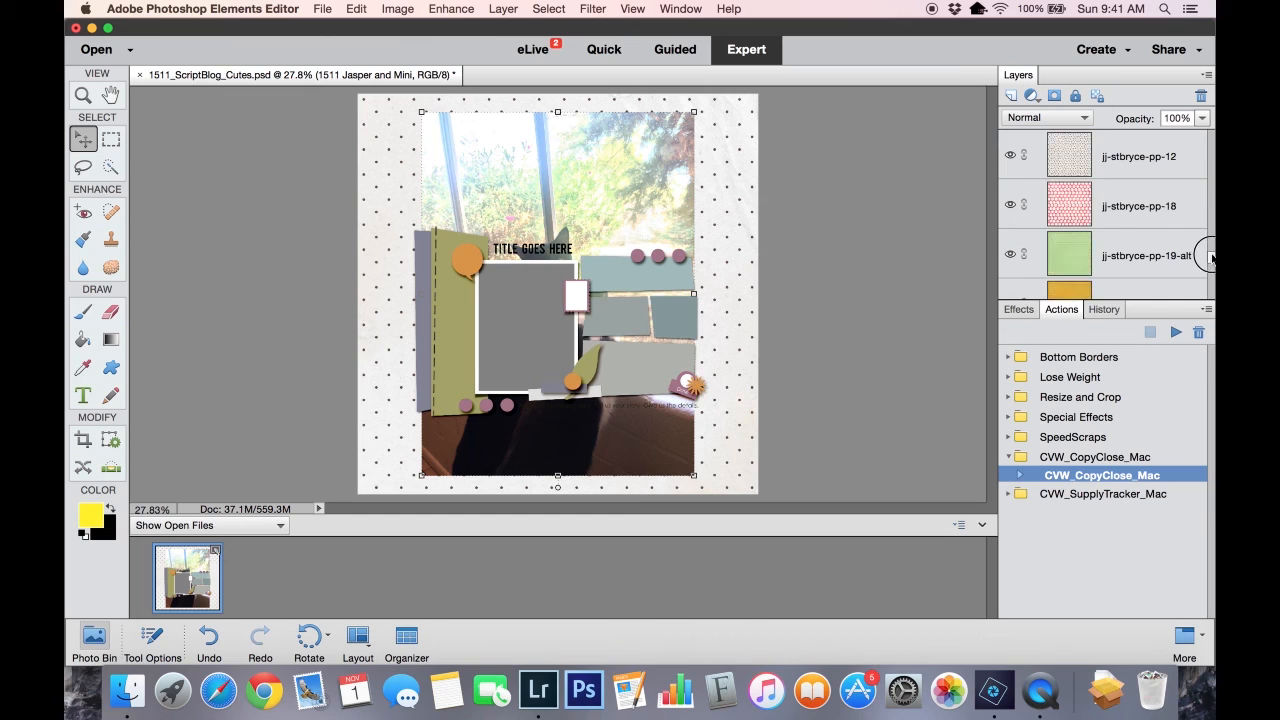
pyautogui.scroll(-10, 1211, 257)
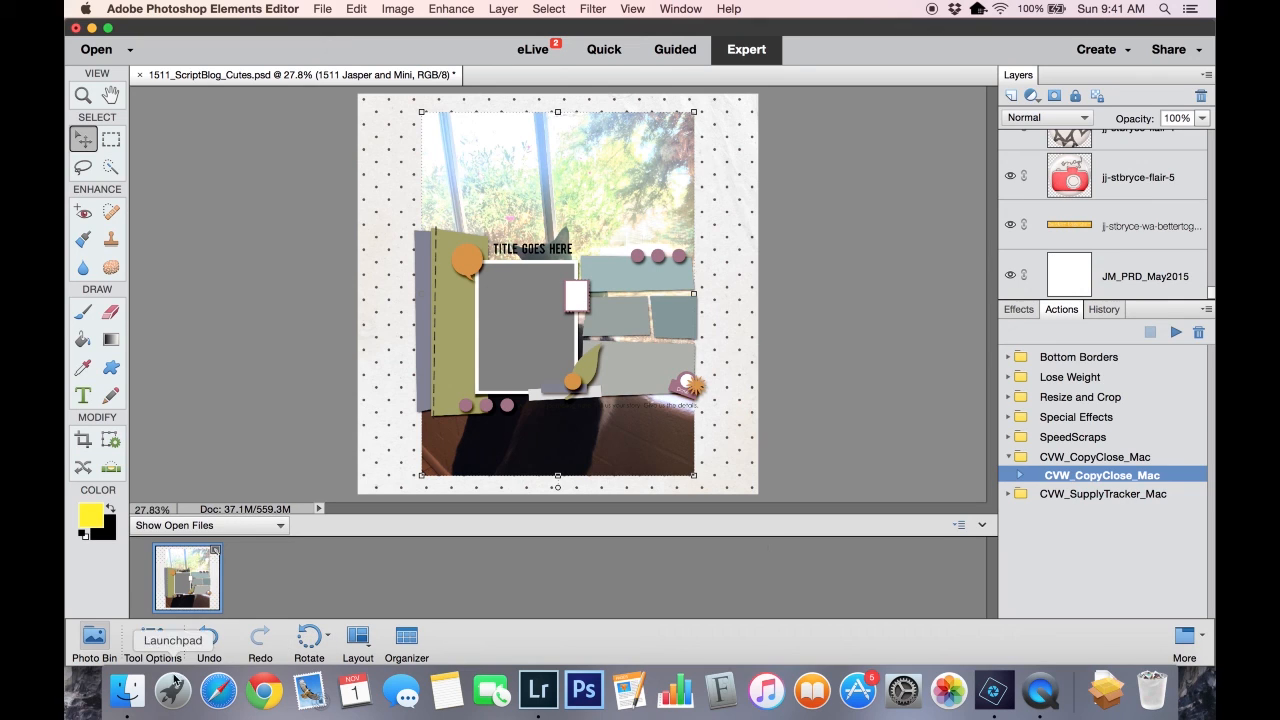
pyautogui.click(91, 641)
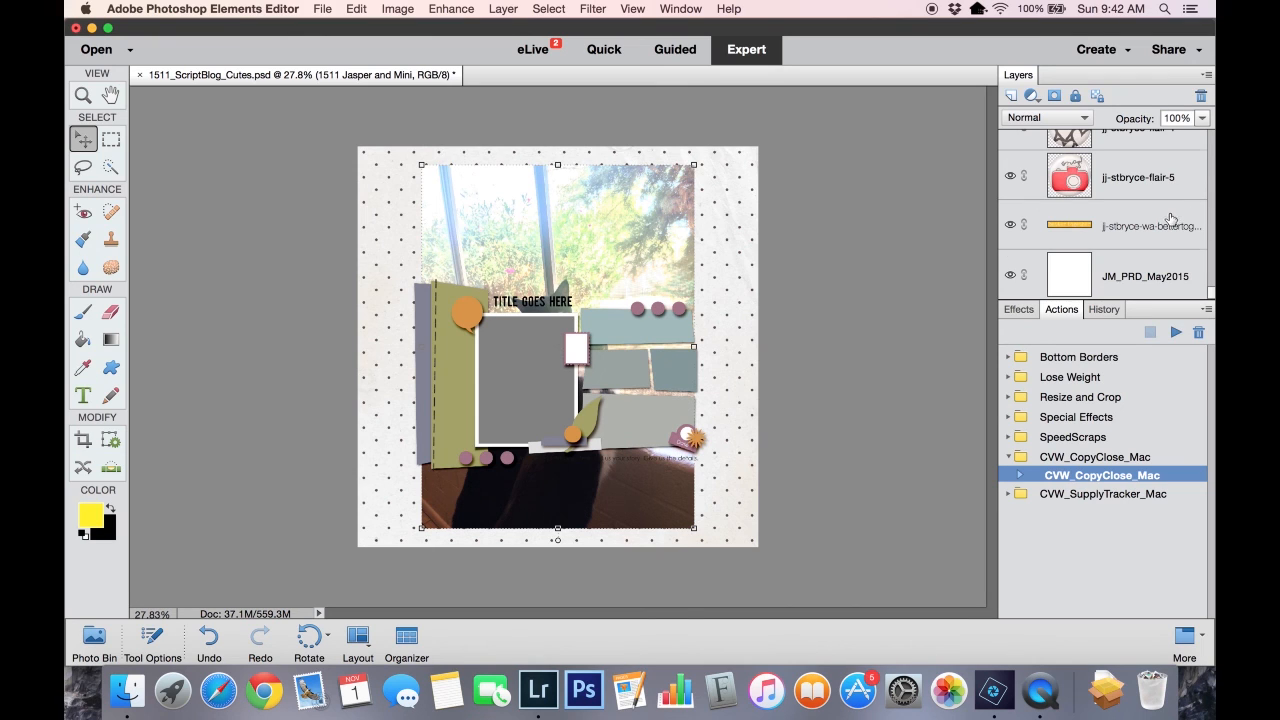
pyautogui.scroll(3, 1170, 218)
pyautogui.scroll(3, 1162, 212)
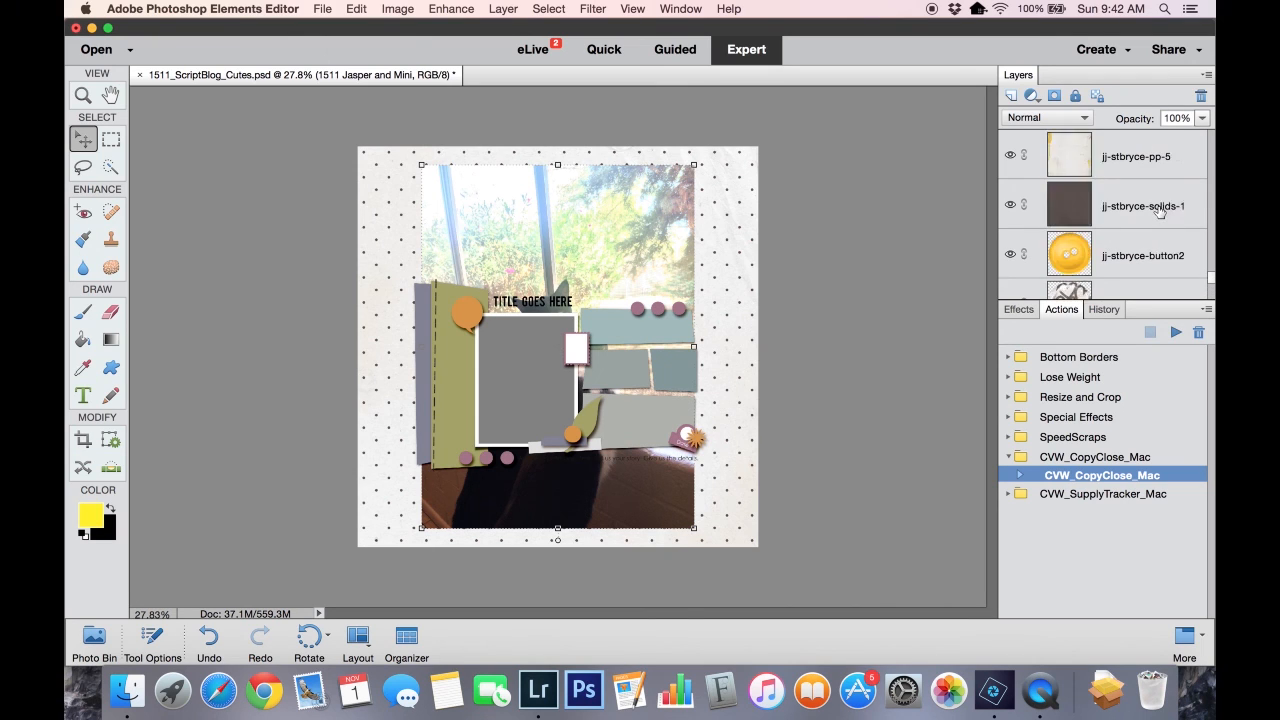
pyautogui.scroll(5, 1160, 210)
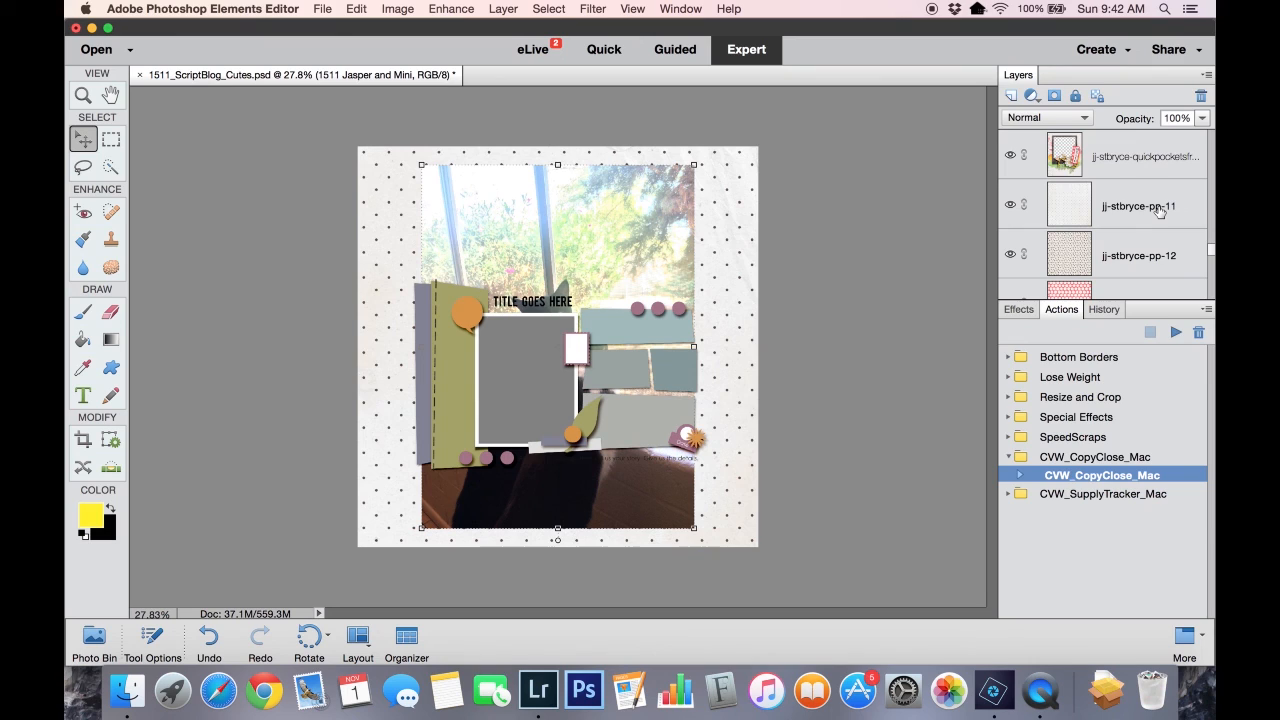
pyautogui.scroll(1, 1160, 210)
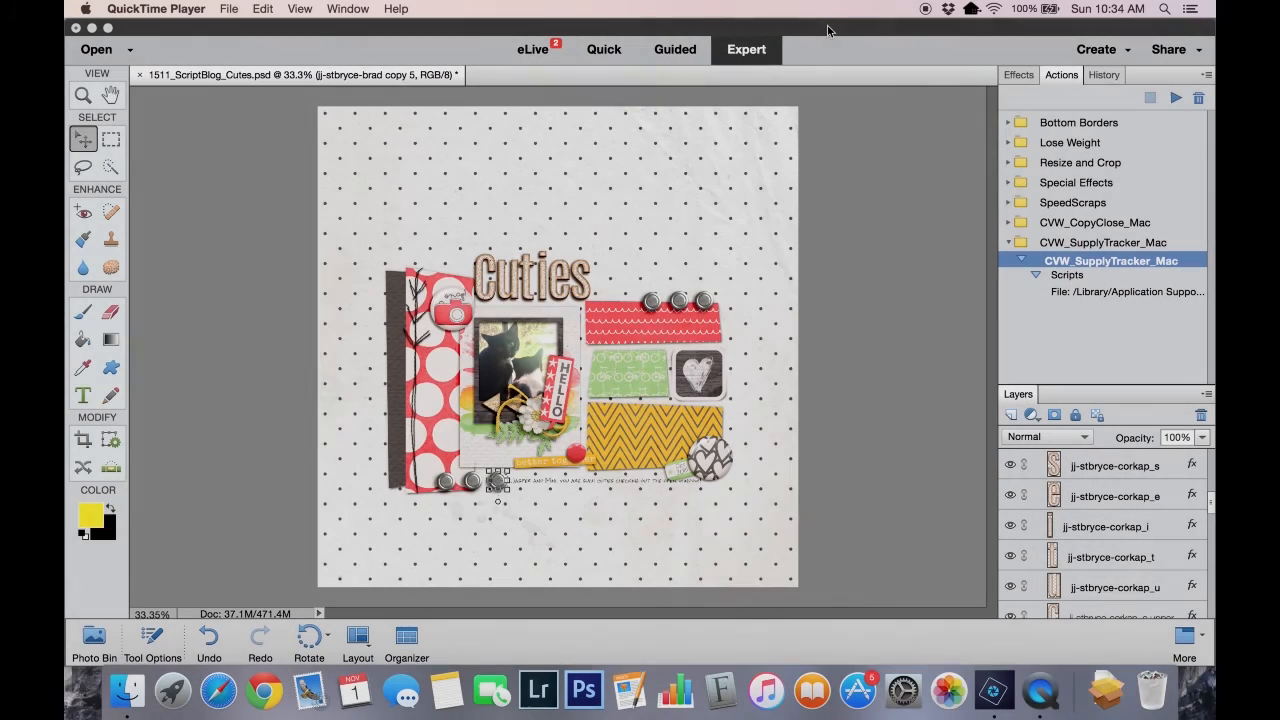
# - Run the CVW_SupplyTracker_Mac action on the finished layout with Visible Layers Only, and hide the generated Credits text layer
pyautogui.click(827, 25)
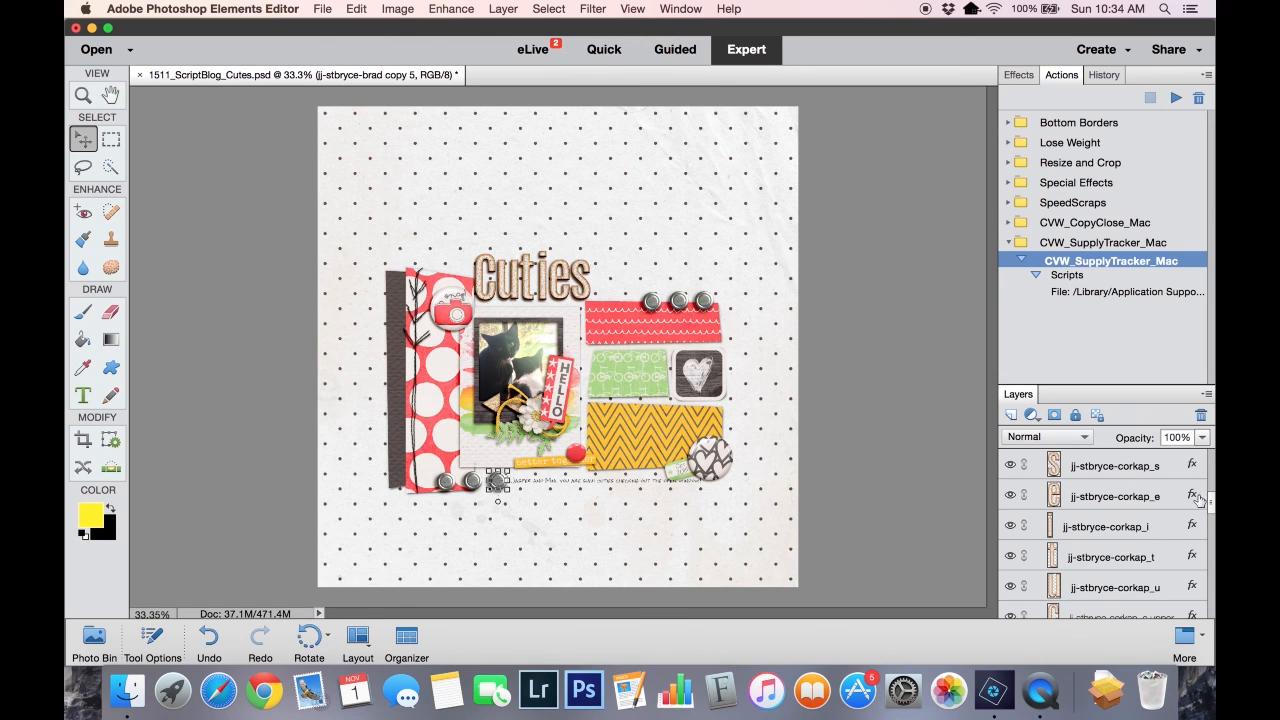
pyautogui.scroll(-1, 1210, 503)
pyautogui.scroll(-8, 1210, 503)
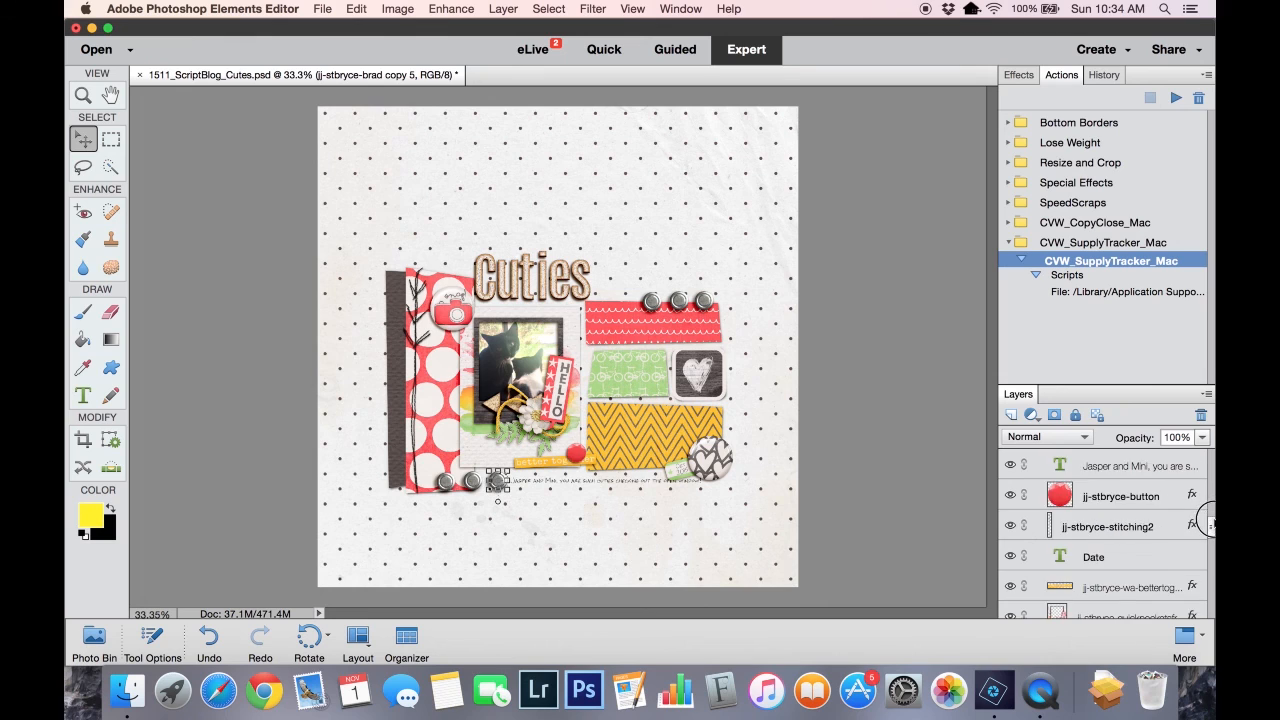
pyautogui.scroll(-6, 1210, 545)
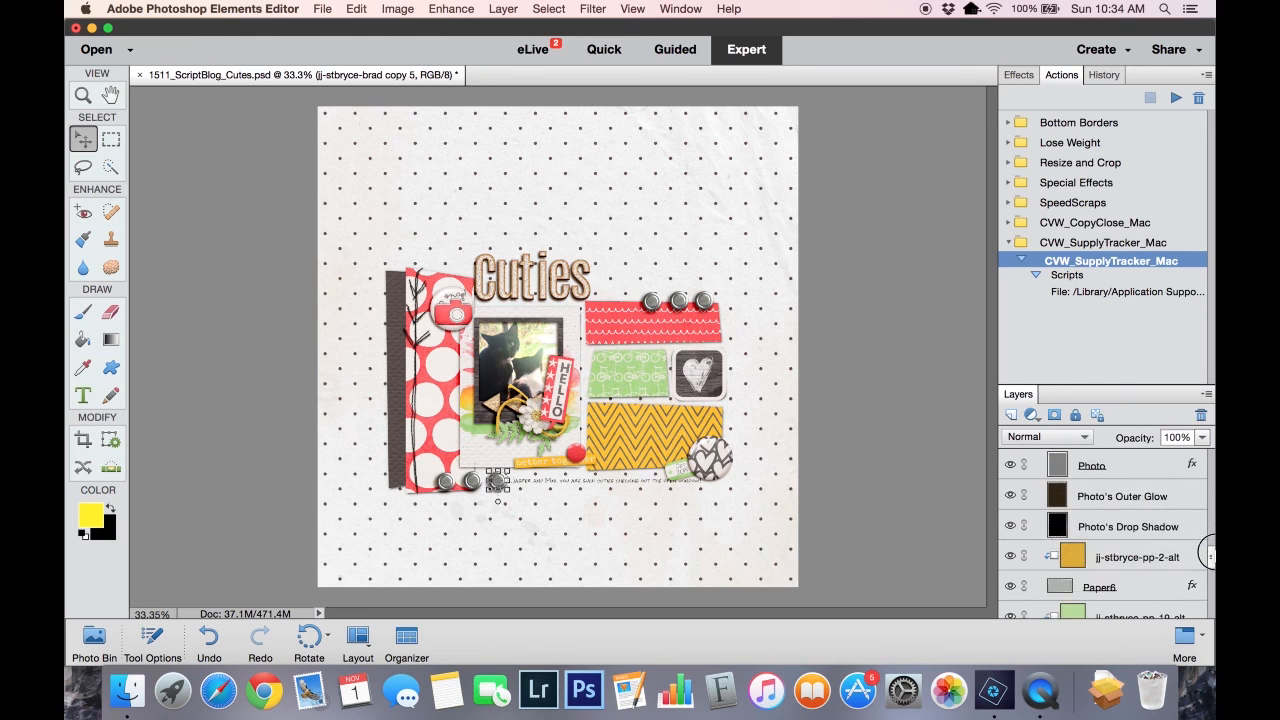
pyautogui.scroll(-8, 1209, 571)
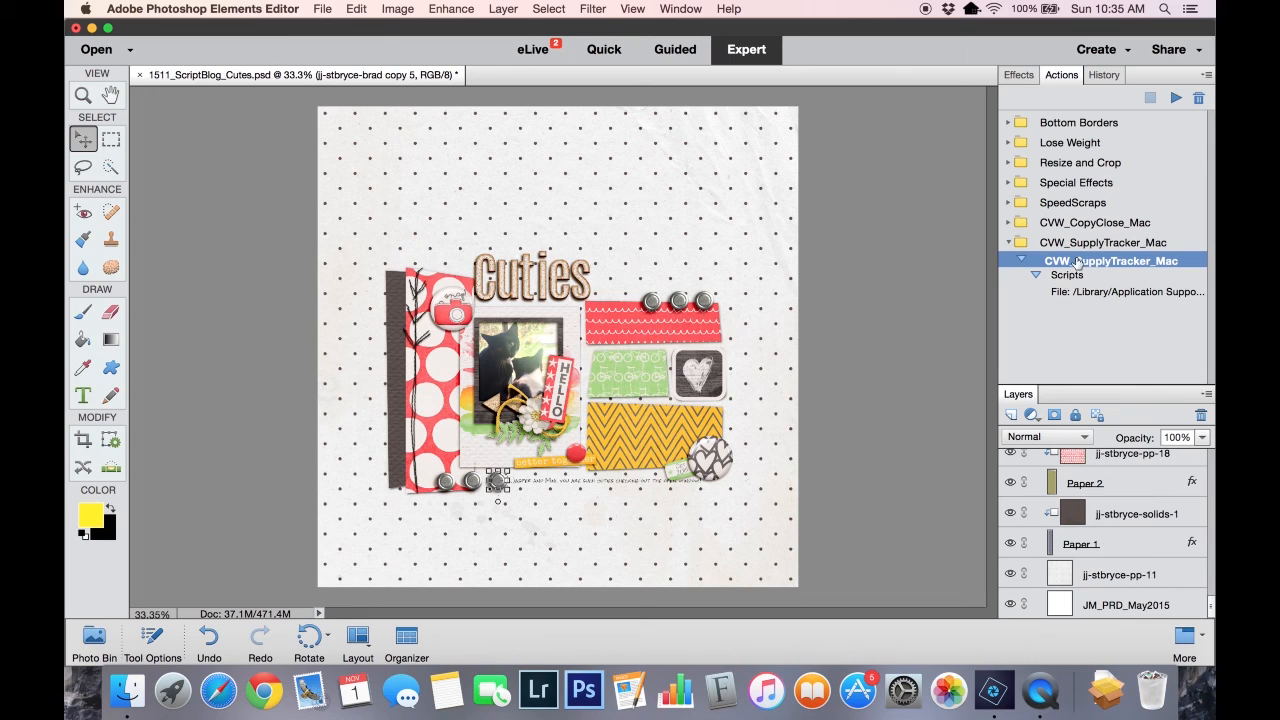
pyautogui.click(1176, 98)
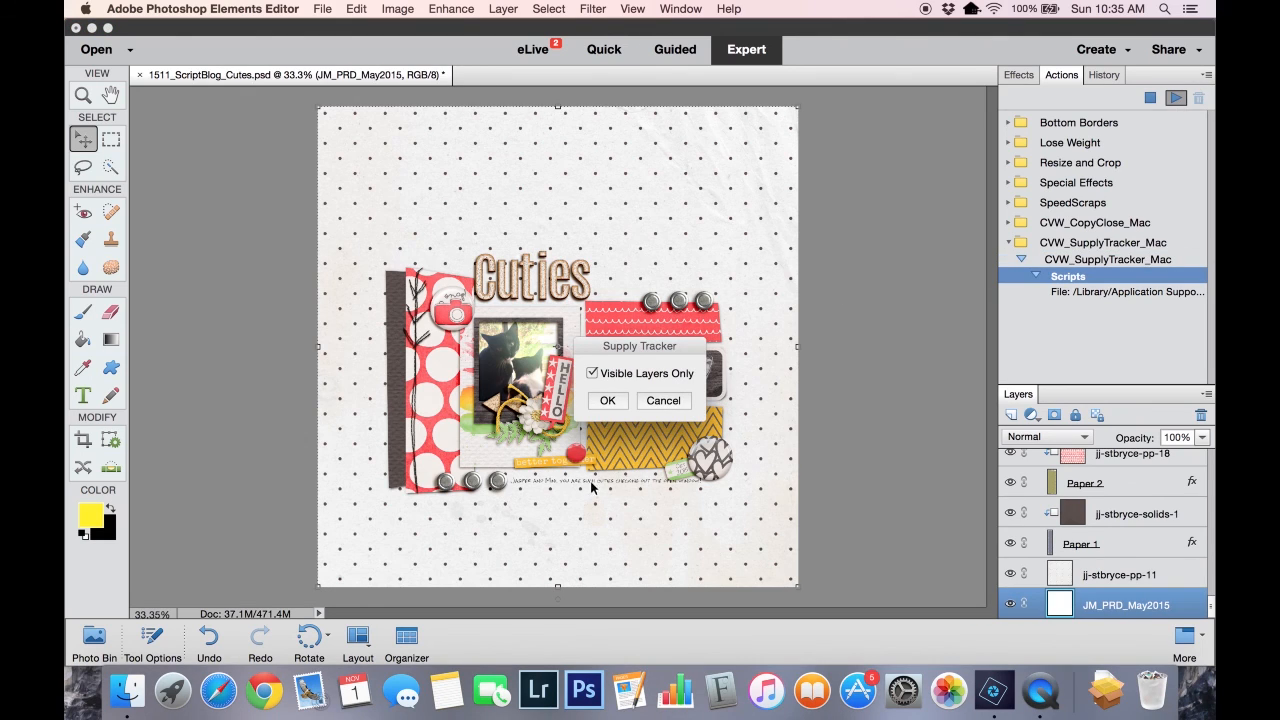
pyautogui.click(610, 401)
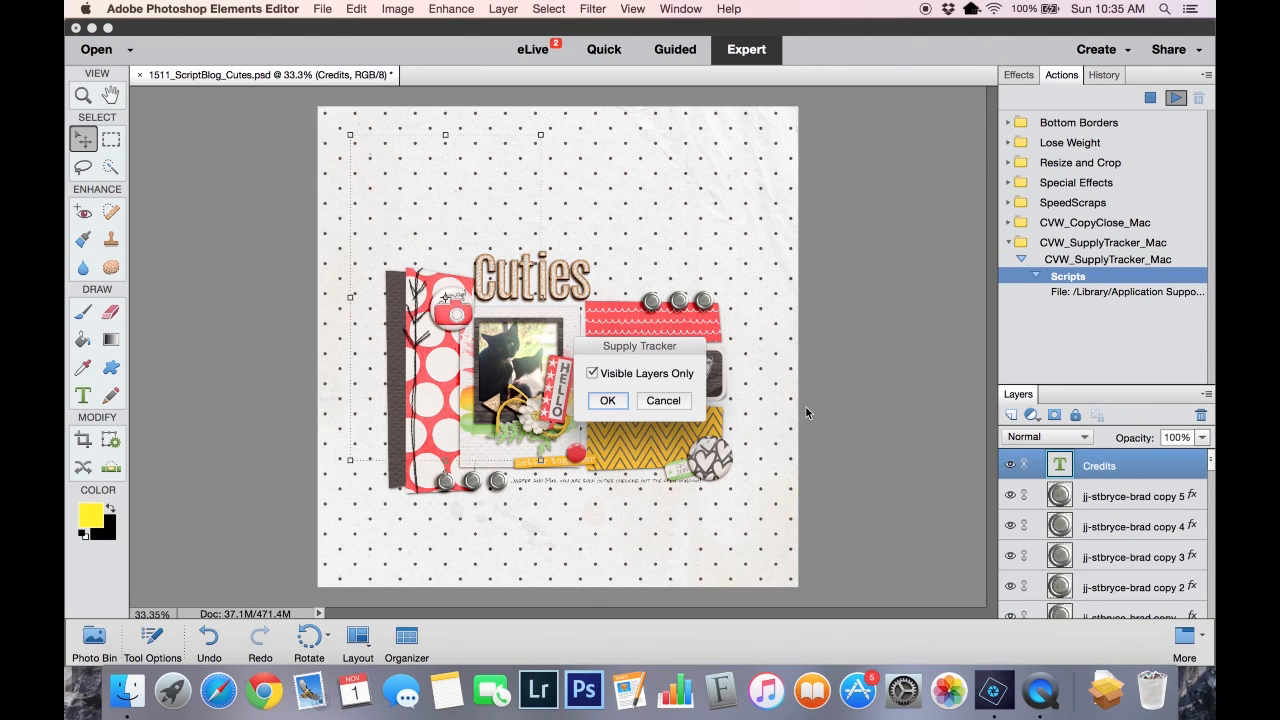
pyautogui.click(908, 488)
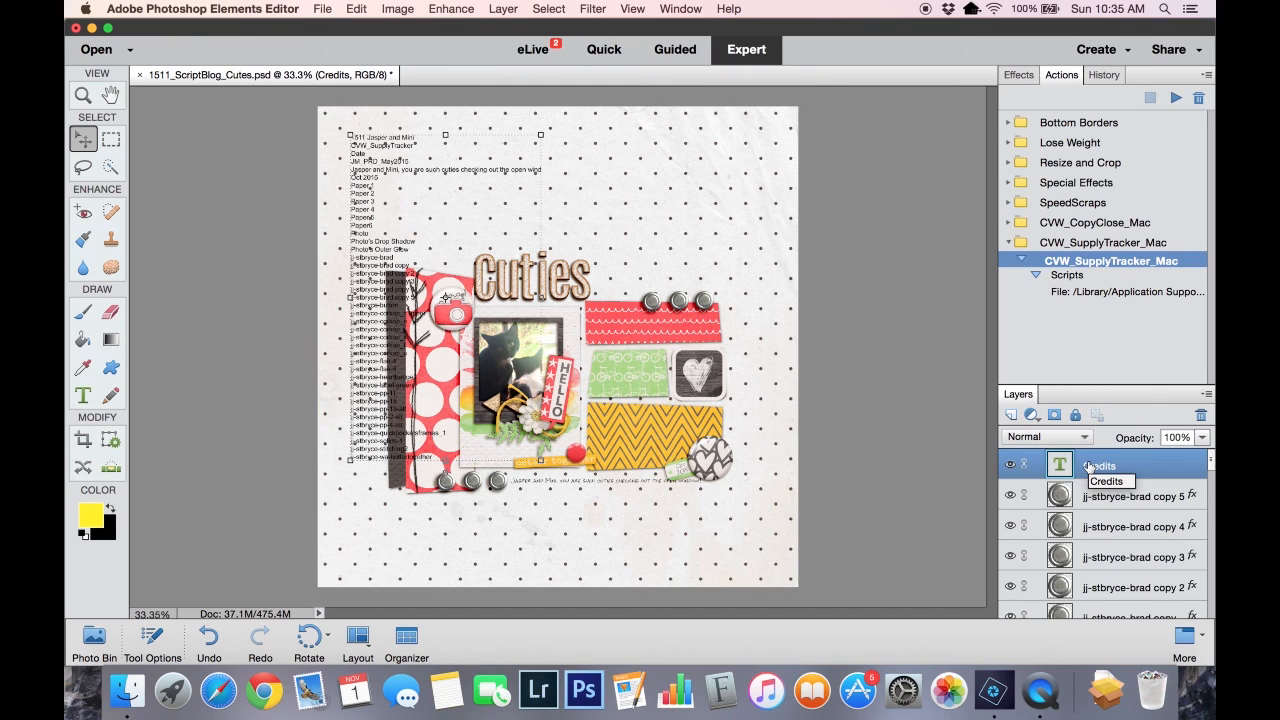
pyautogui.click(1011, 466)
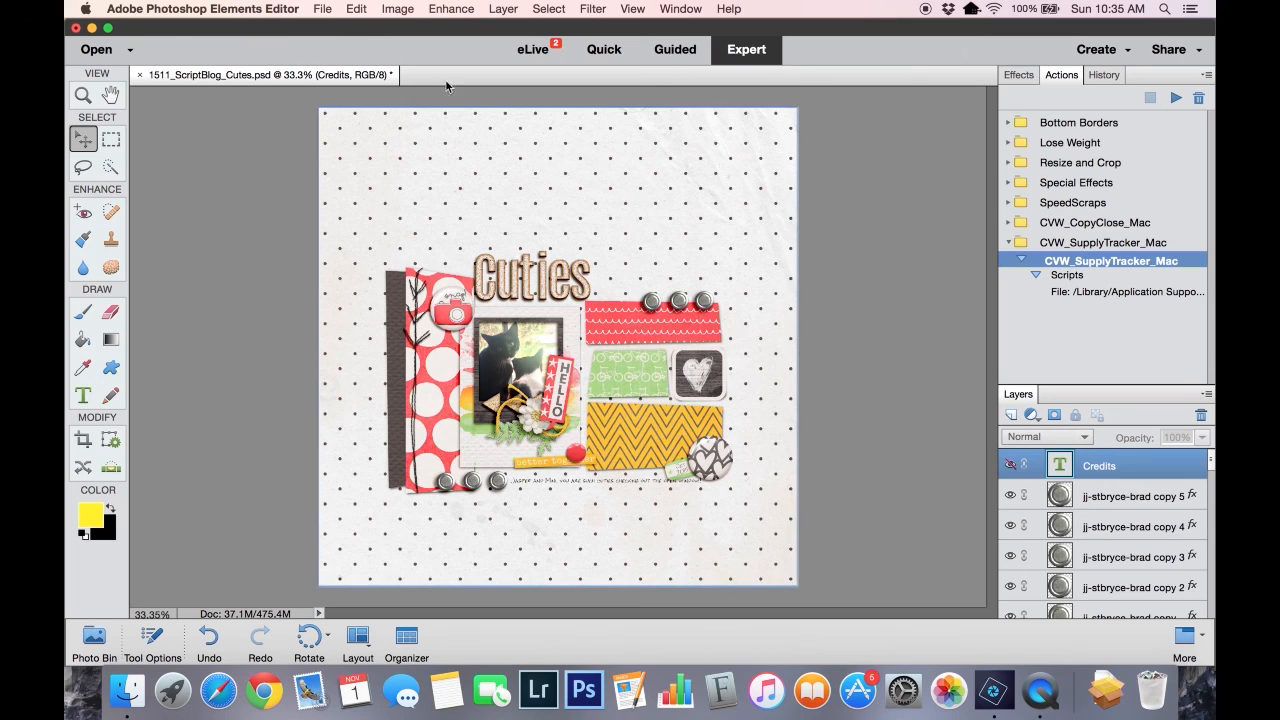
# - Examine the supply list in the Description of the layout's file info from start to end, and close the file info
pyautogui.click(323, 9)
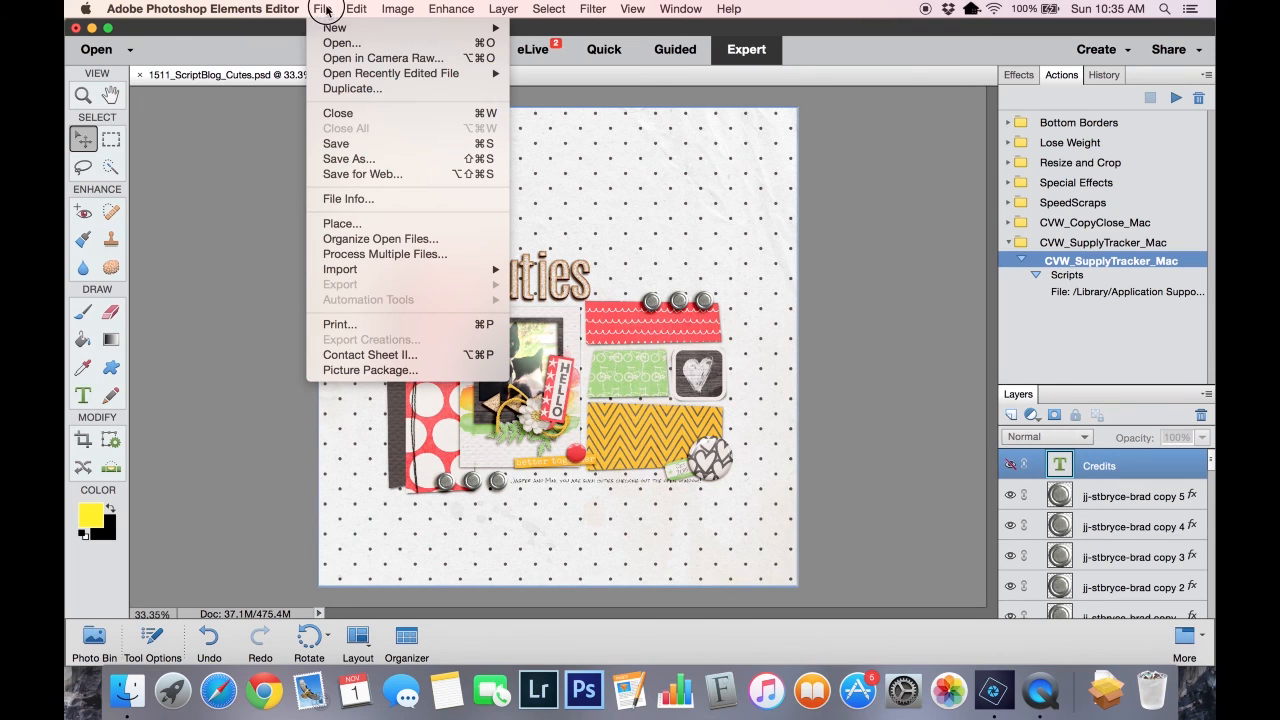
pyautogui.click(354, 200)
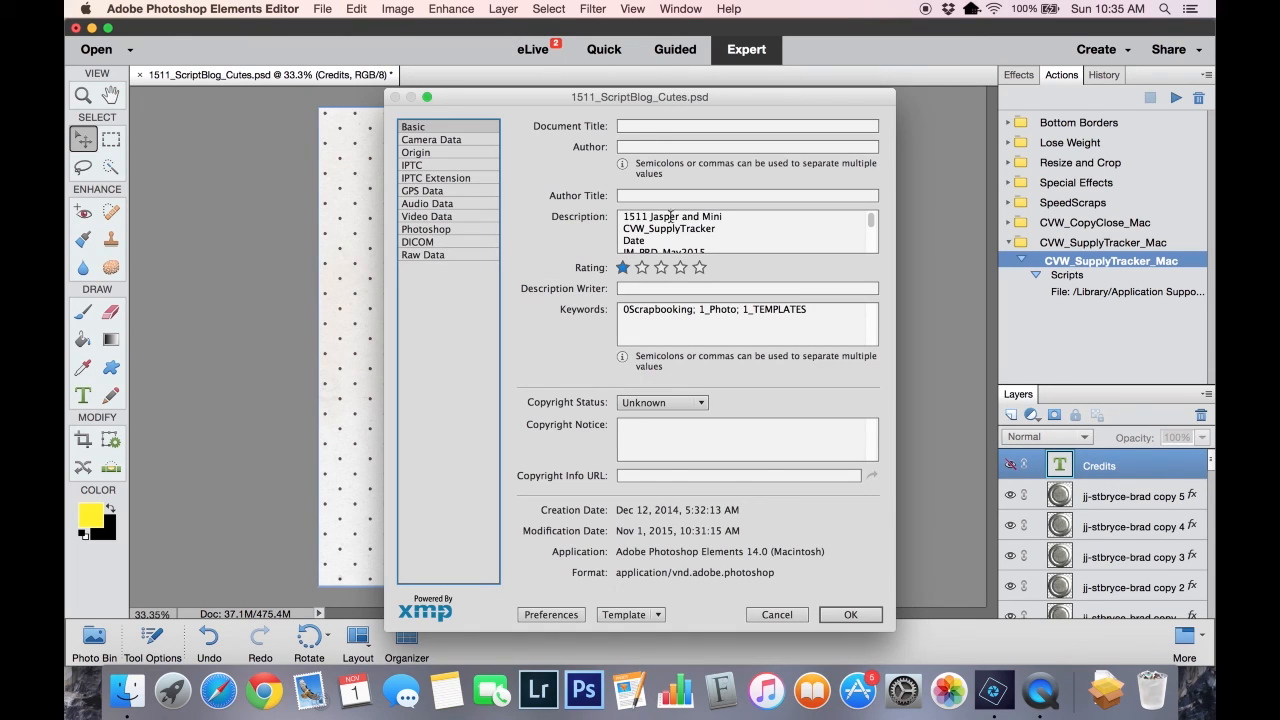
pyautogui.click(678, 225)
pyautogui.scroll(-3, 678, 225)
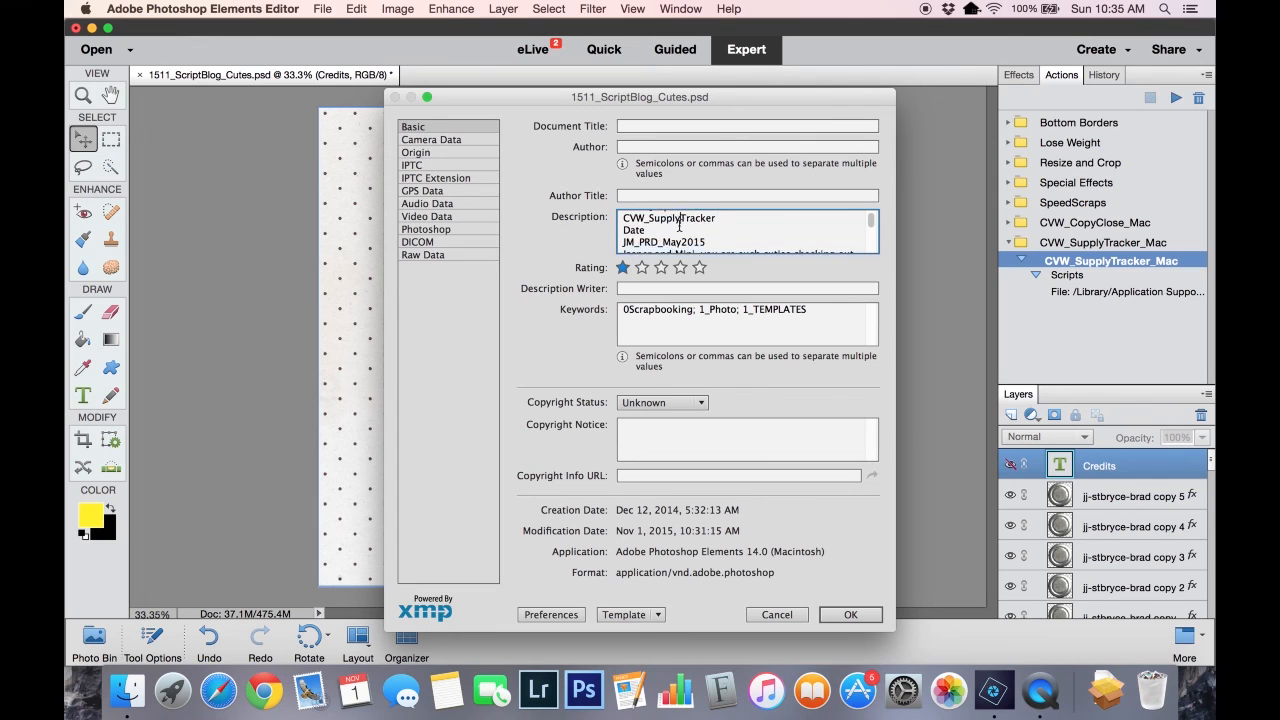
pyautogui.scroll(-10, 680, 225)
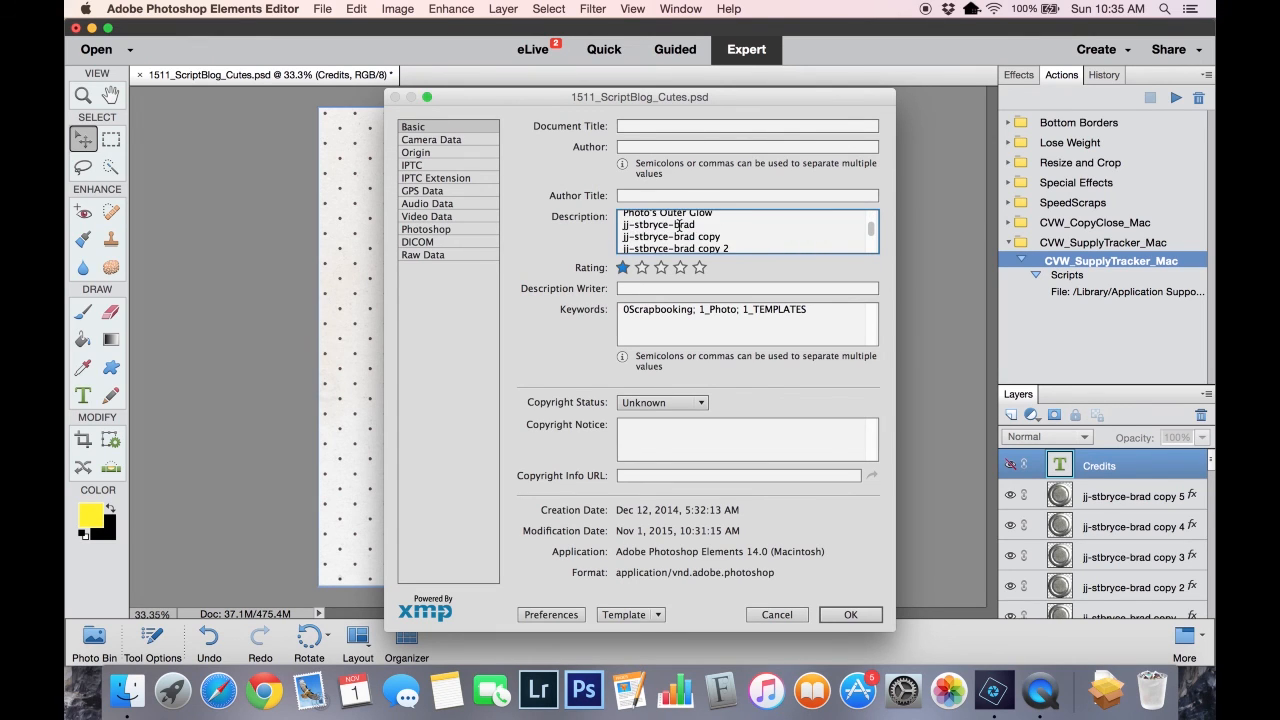
pyautogui.scroll(-10, 678, 225)
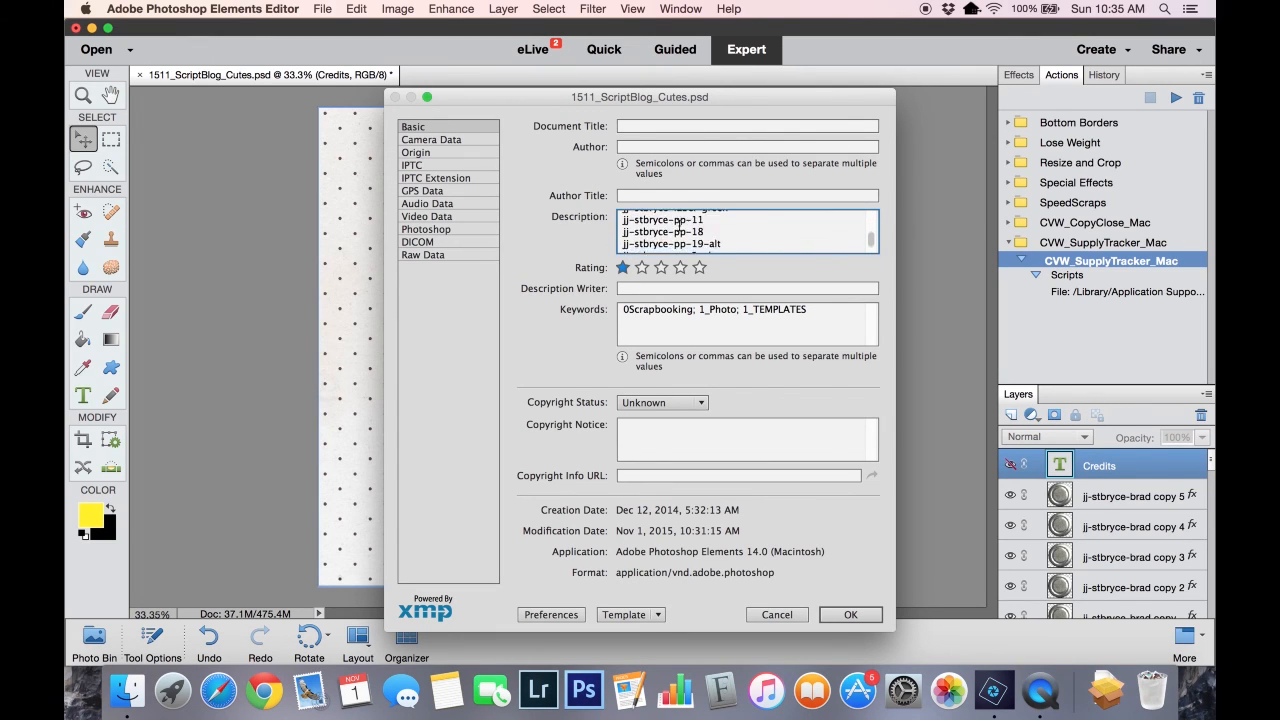
pyautogui.scroll(20, 678, 225)
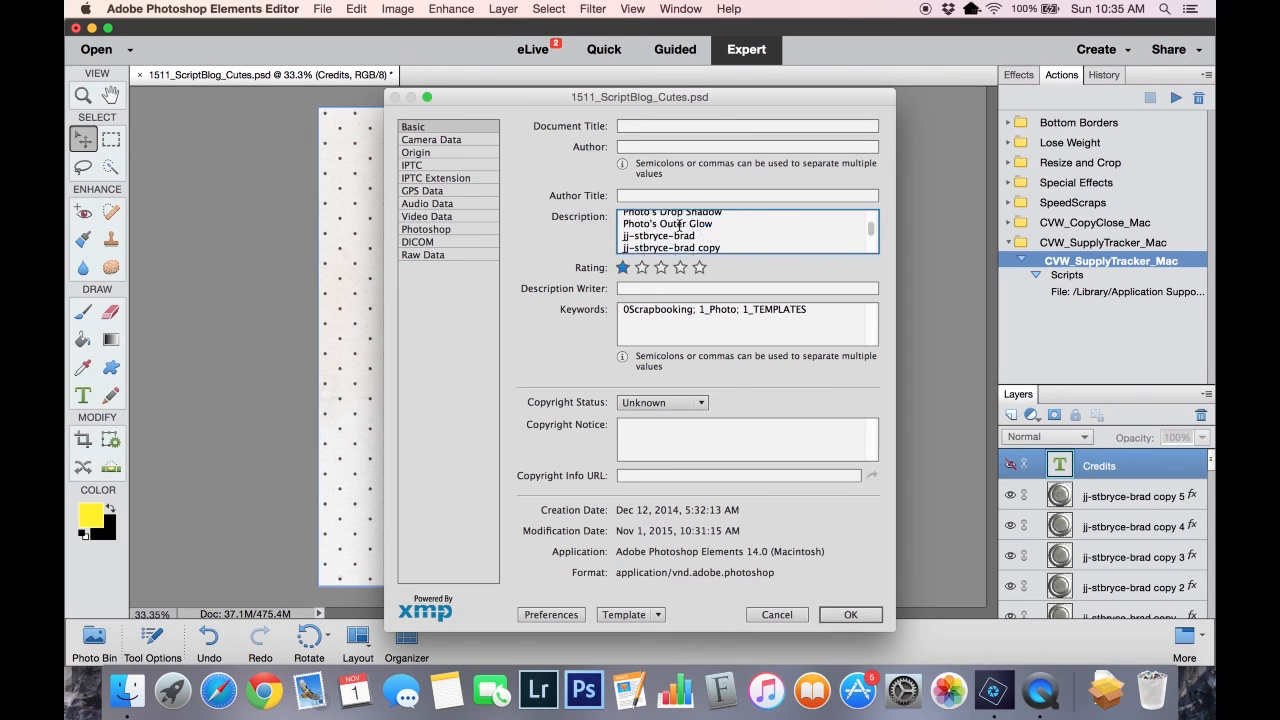
pyautogui.scroll(3, 678, 225)
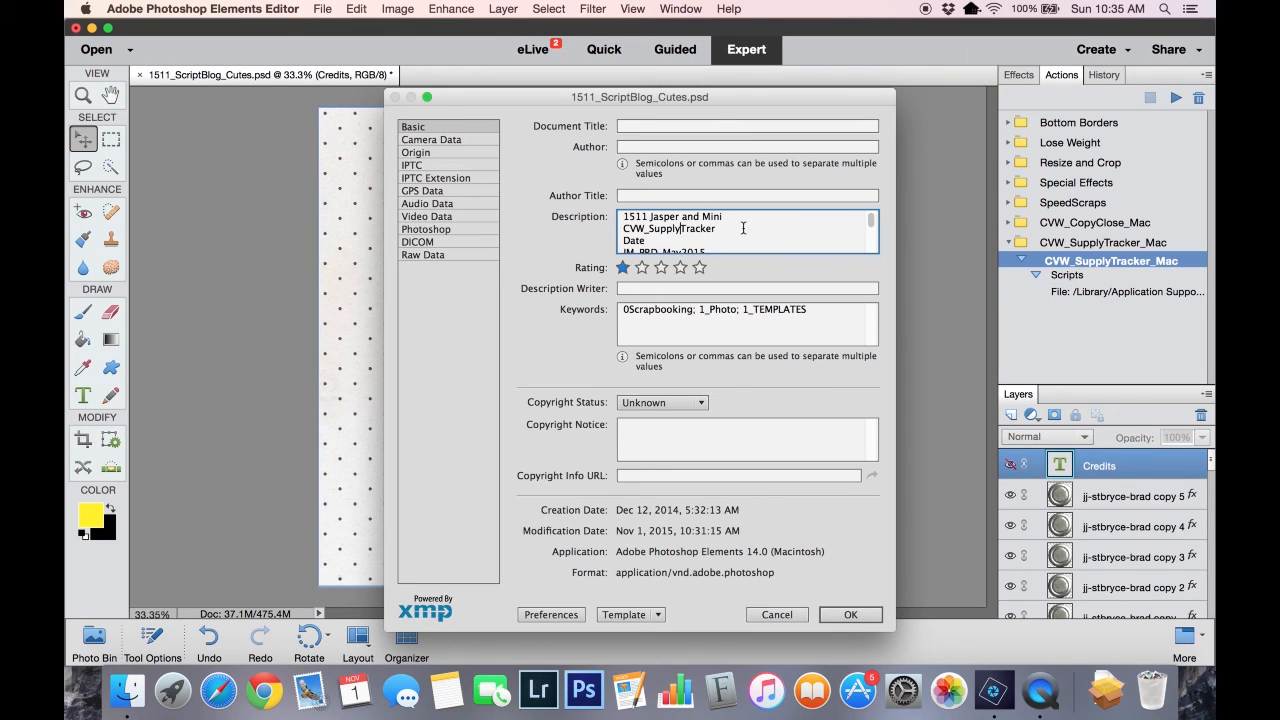
pyautogui.click(848, 614)
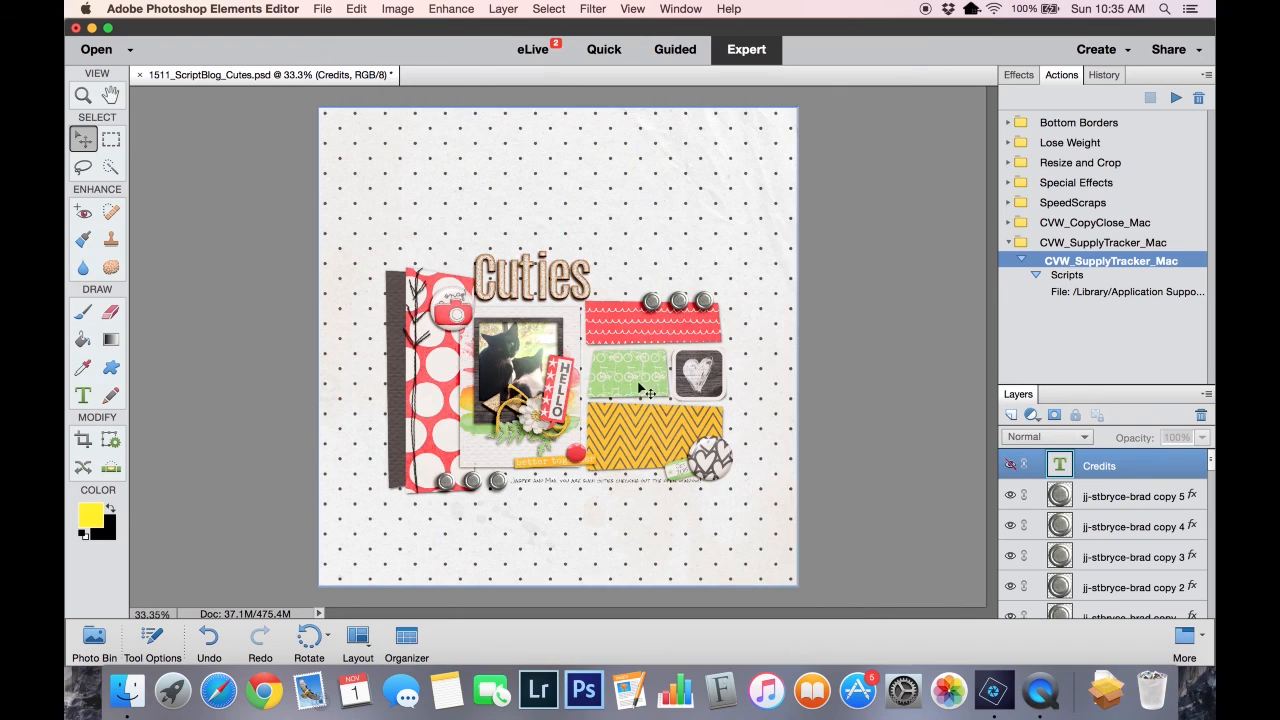
# - Save the layout 1511_ScriptBlog_Cutes.psd under its existing name
pyautogui.click(323, 9)
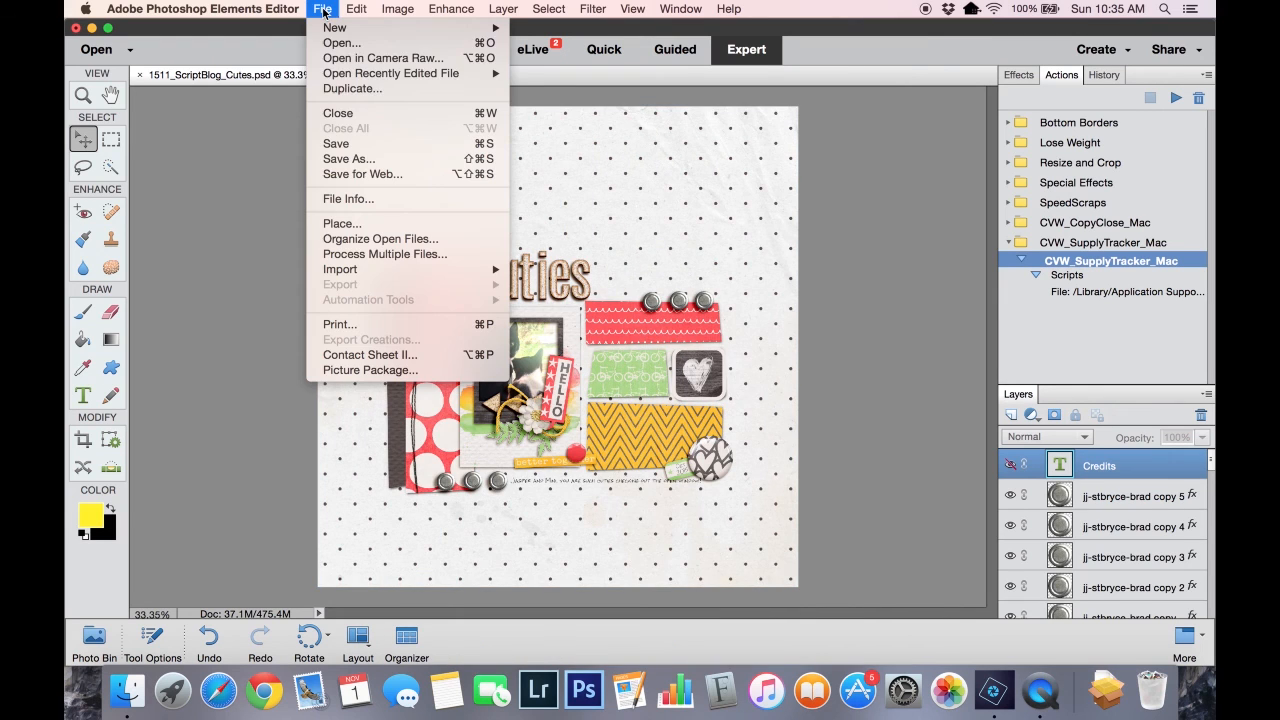
pyautogui.click(341, 143)
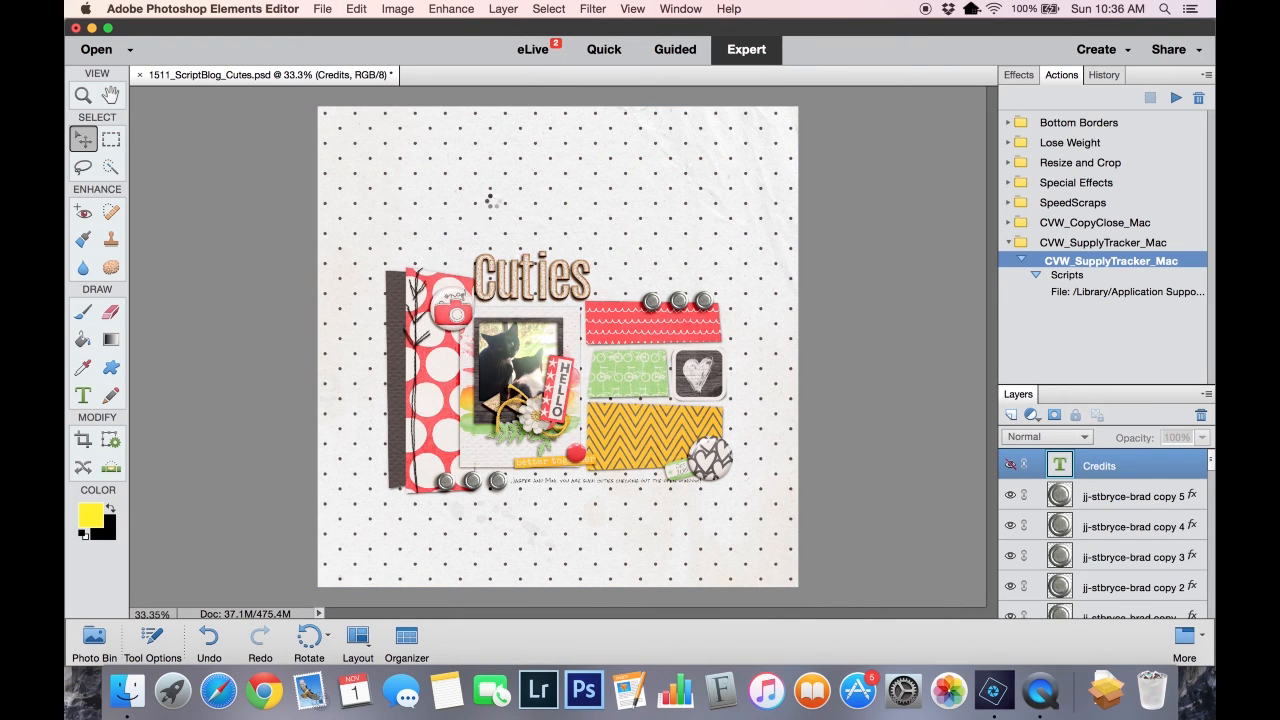